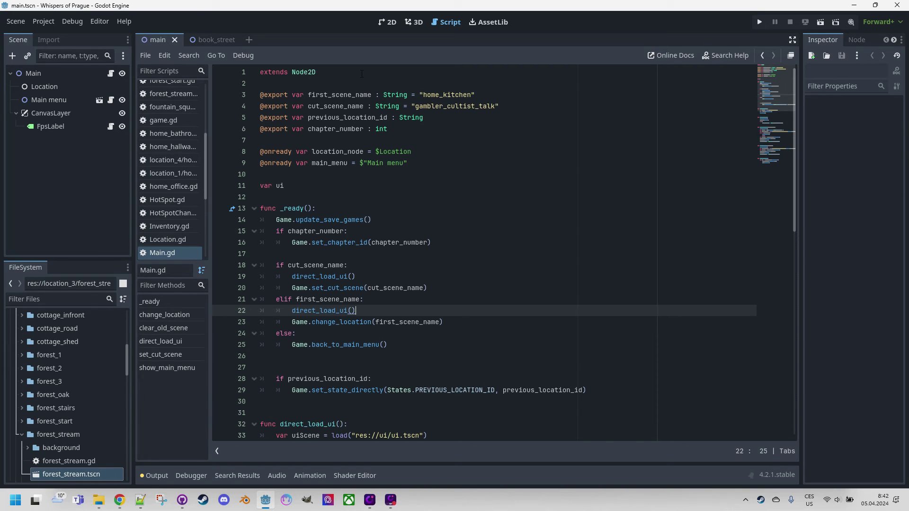
Open the book_street scene and show it in the 2D workspace
{"action": "left_click", "coordinate": [223, 39]}
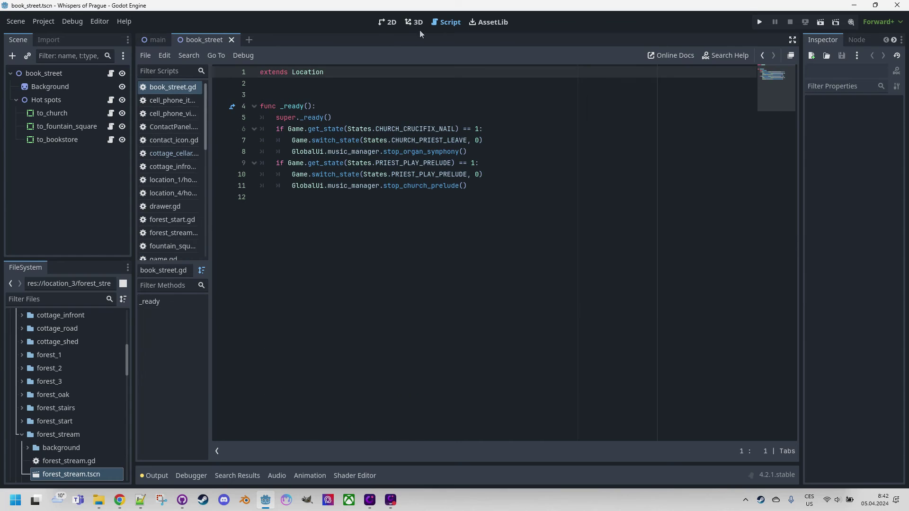
{"action": "left_click", "coordinate": [389, 22]}
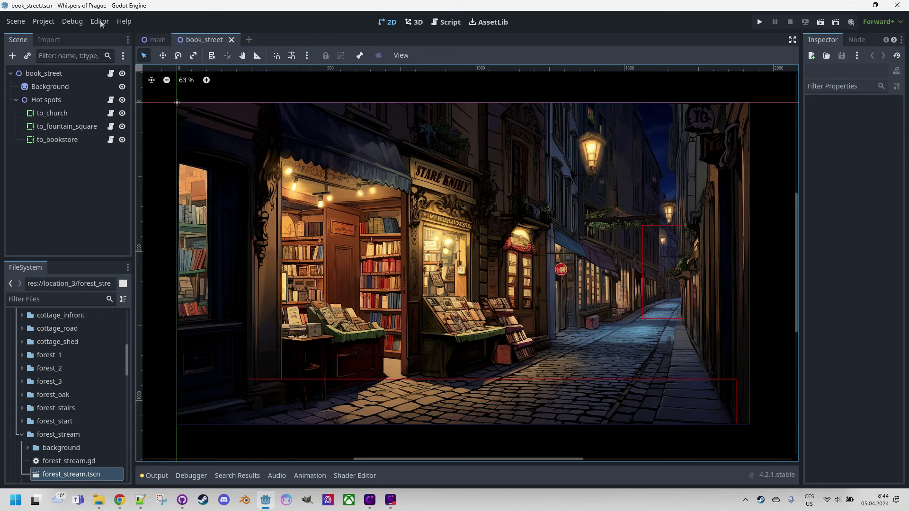
Add a CPUParticles2D child under the book_street root, found by searching 'particles'
{"action": "right_click", "coordinate": [53, 74]}
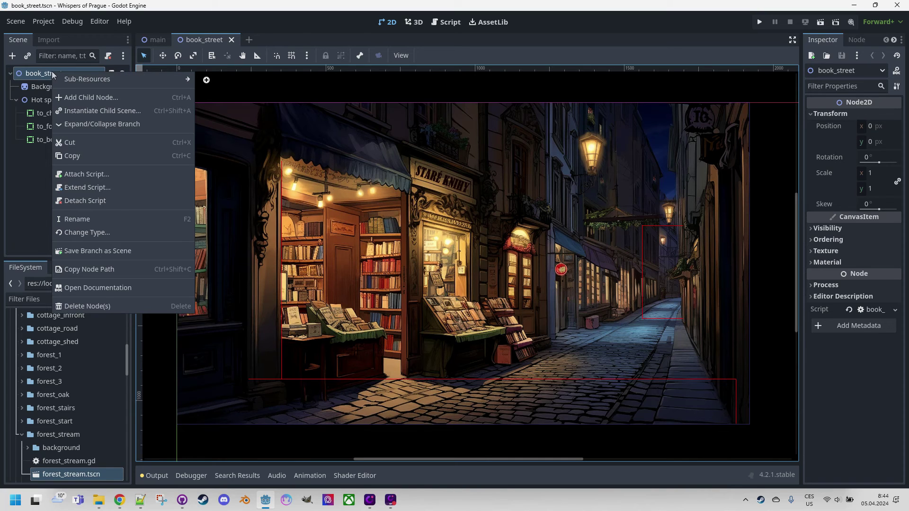
{"action": "left_click", "coordinate": [107, 97]}
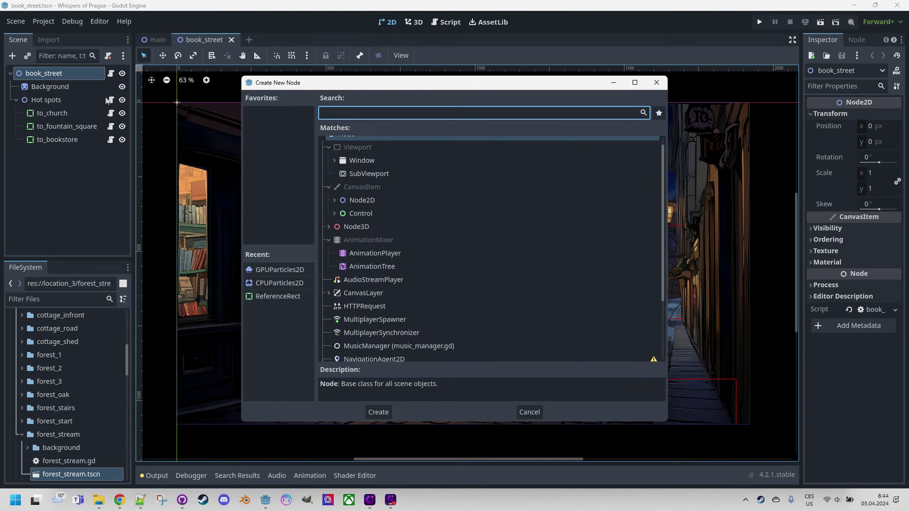
{"action": "type", "text": "particles"}
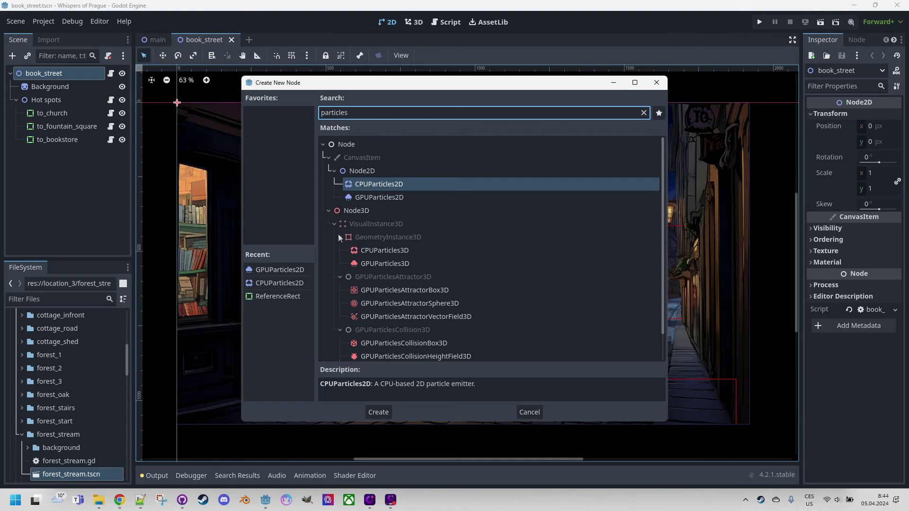
{"action": "double_click", "coordinate": [371, 184]}
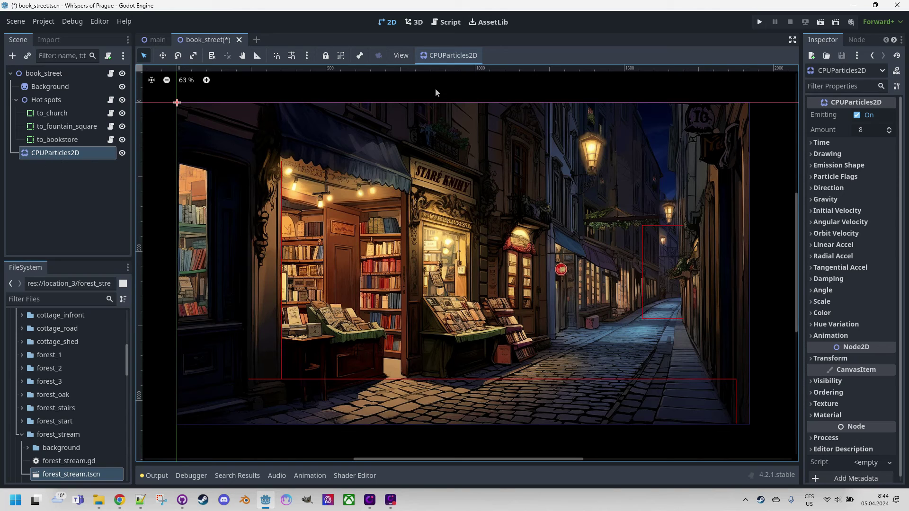
{"action": "left_click", "coordinate": [451, 56]}
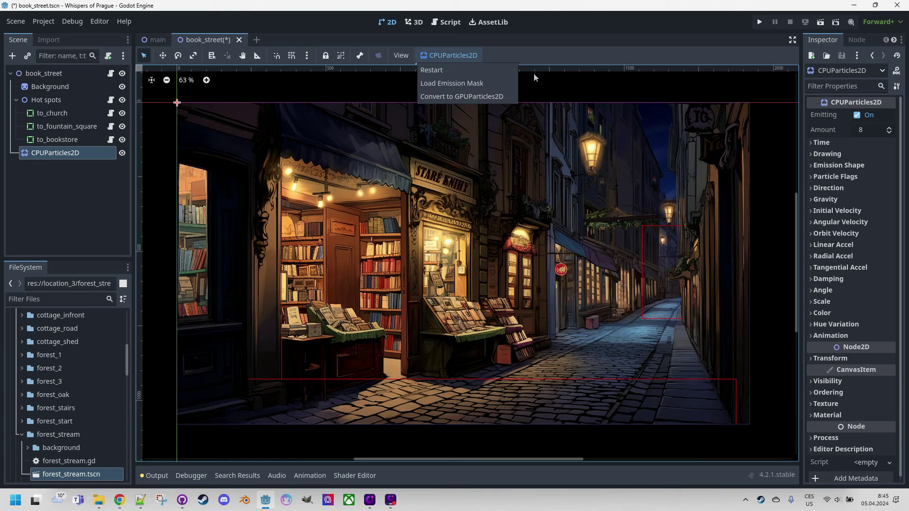
{"action": "left_click", "coordinate": [551, 56]}
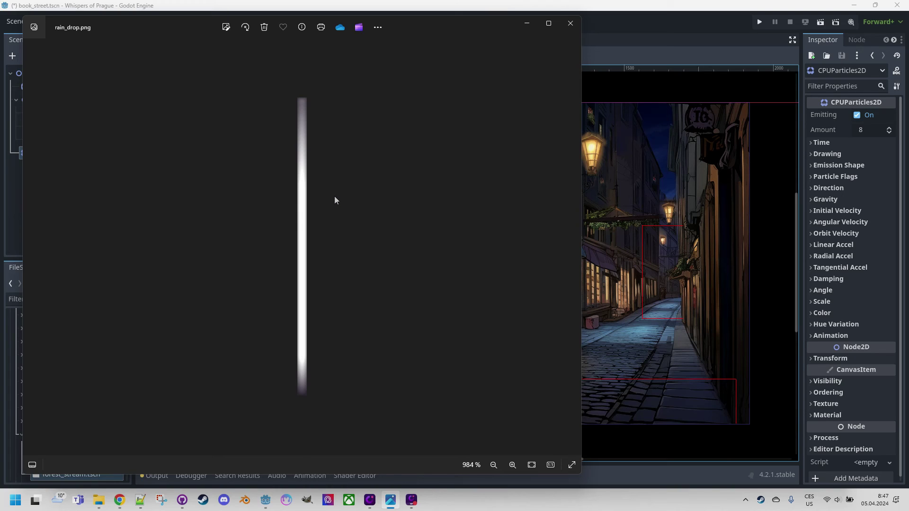
{"action": "left_click", "coordinate": [646, 19]}
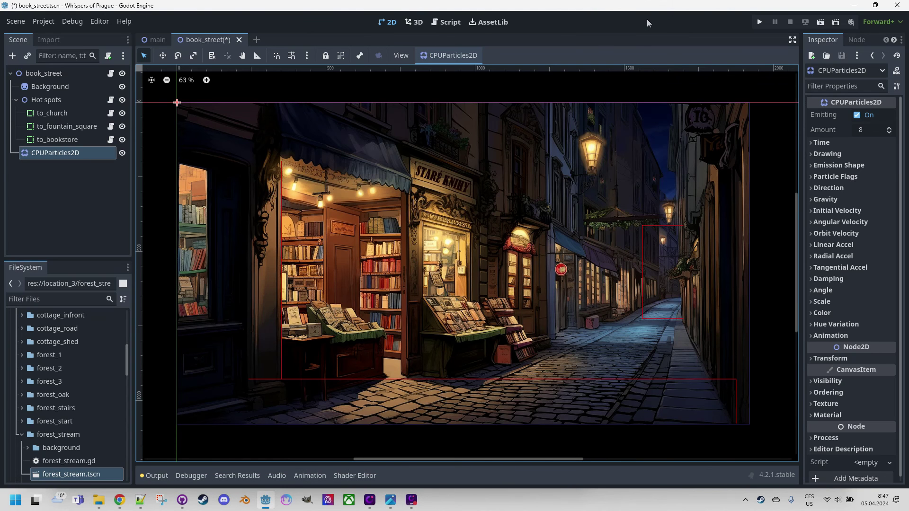
Assign particle/rain_drop.png as the Drawing texture of the CPUParticles2D node
{"action": "left_click_drag", "start_coordinate": [127, 349], "coordinate": [123, 439]}
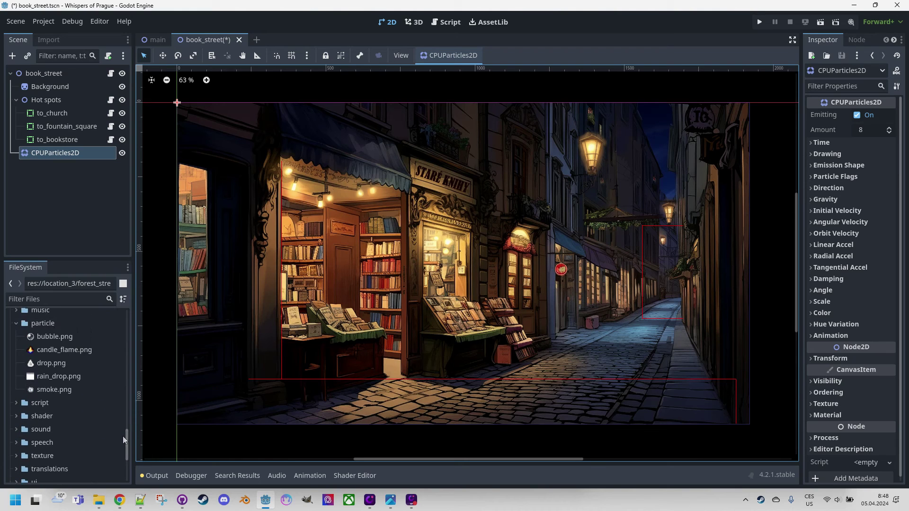
{"action": "left_click", "coordinate": [65, 376]}
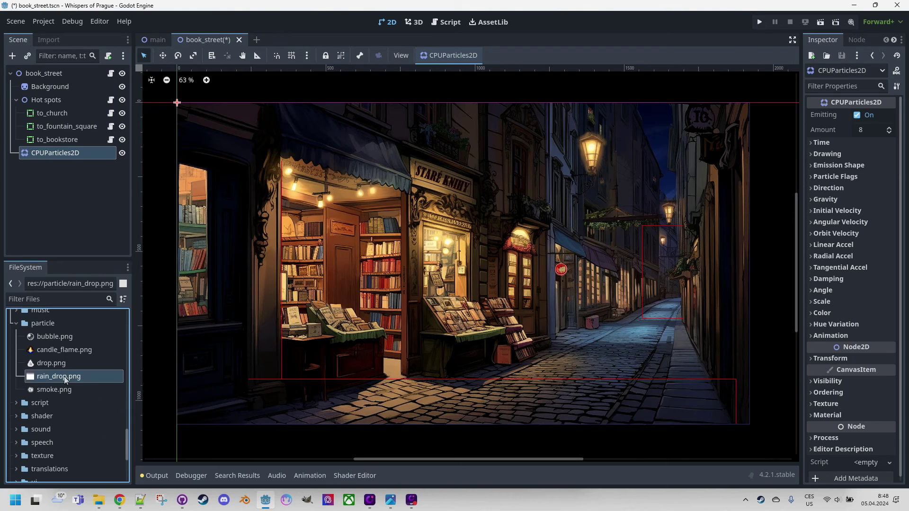
{"action": "left_click", "coordinate": [826, 154]}
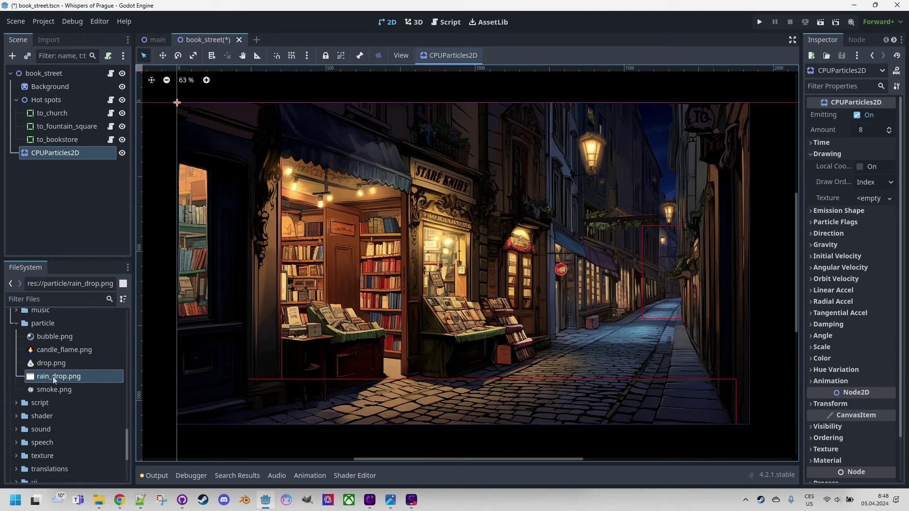
{"action": "left_click_drag", "start_coordinate": [54, 380], "coordinate": [873, 203]}
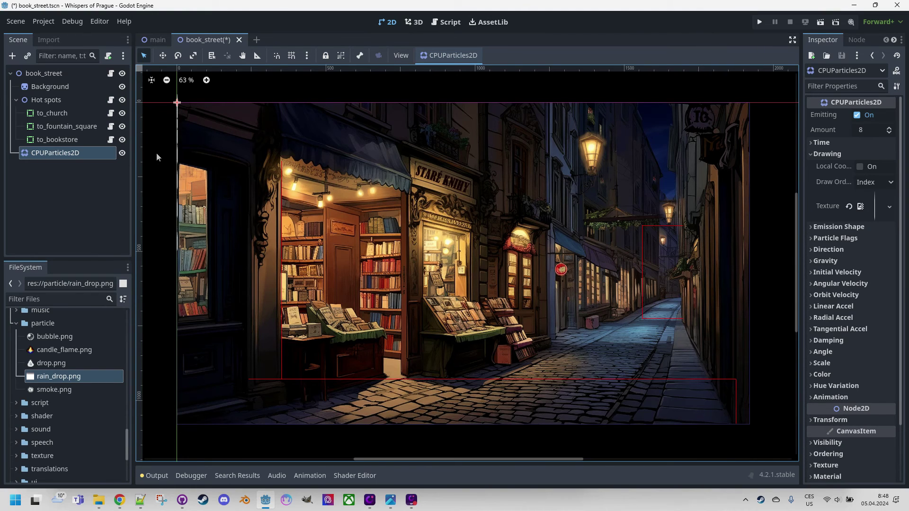
{"action": "scroll", "coordinate": [204, 166], "scroll_direction": "up", "scroll_amount": 5}
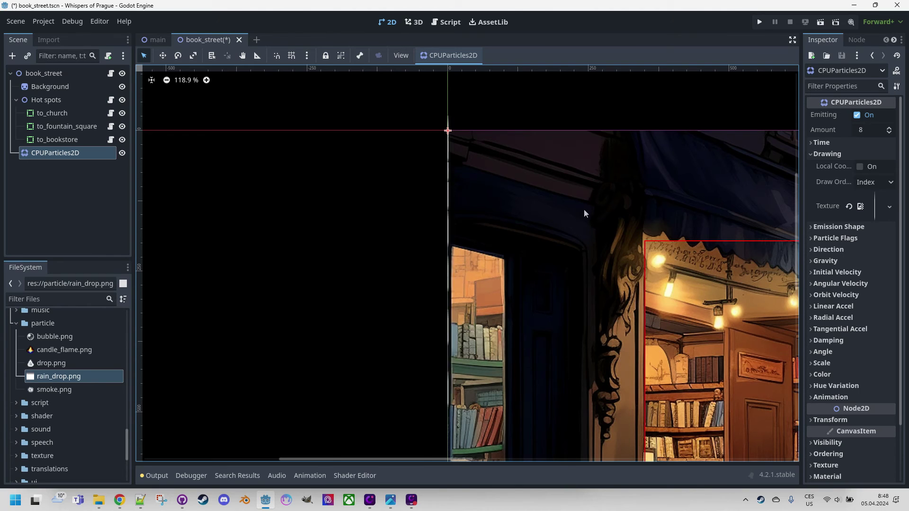
Set the particle emission shape to Rectangle
{"action": "middle_click_drag", "start_coordinate": [615, 212], "coordinate": [484, 203]}
{"action": "left_click", "coordinate": [837, 227]}
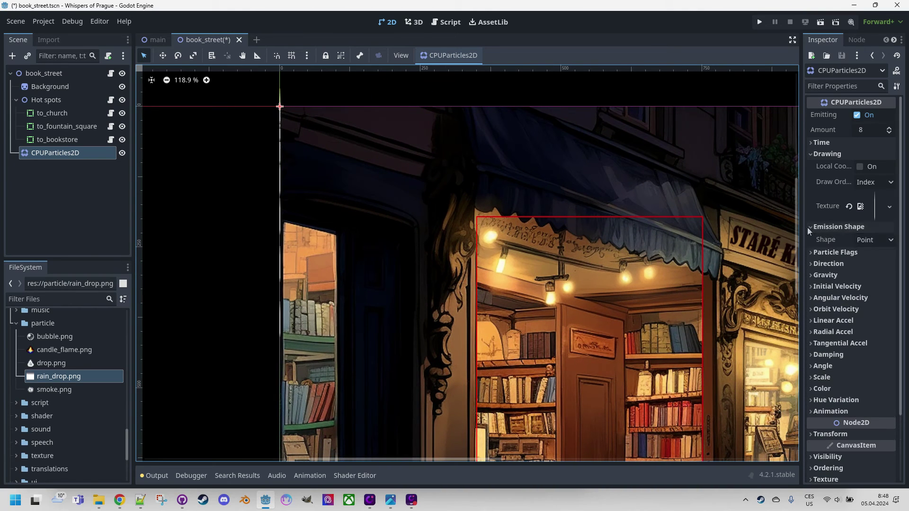
{"action": "left_click", "coordinate": [873, 240]}
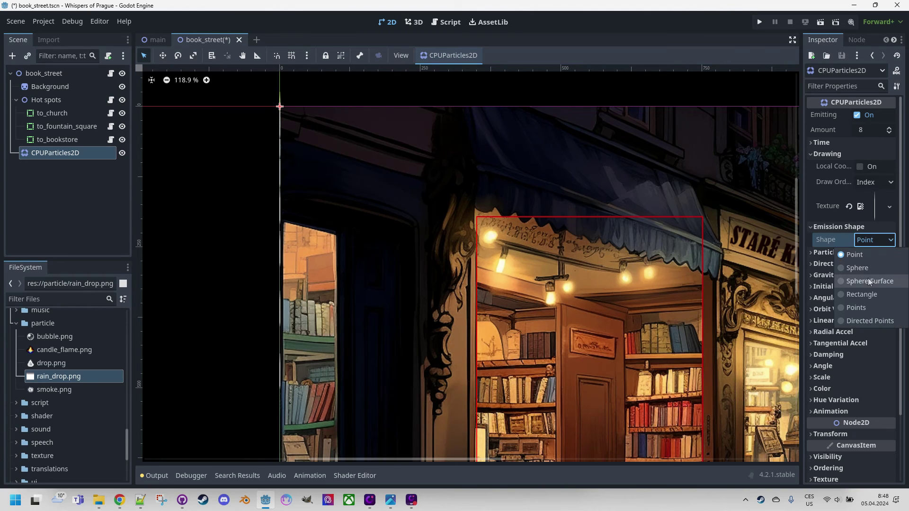
{"action": "left_click", "coordinate": [867, 293]}
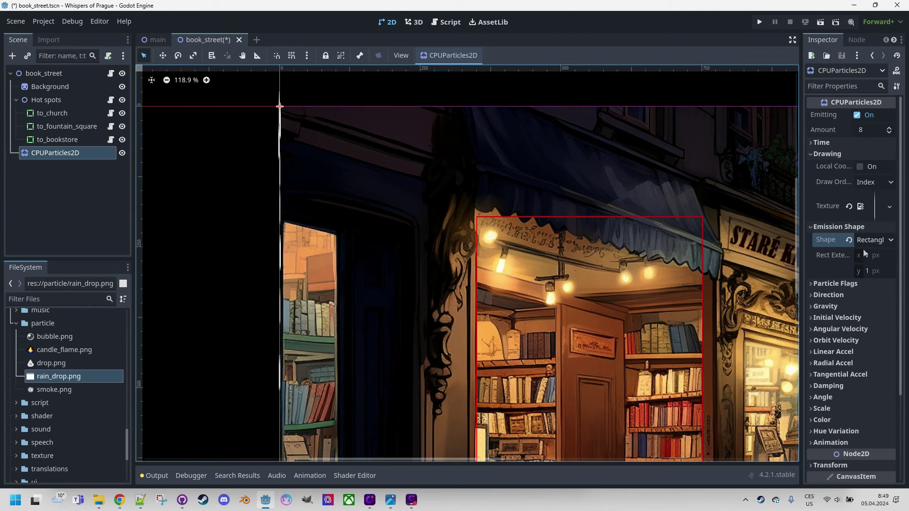
Set the emission rectangle's horizontal extent to 1000 px and check the rain spread
{"action": "scroll", "coordinate": [643, 205], "scroll_direction": "down", "scroll_amount": 14}
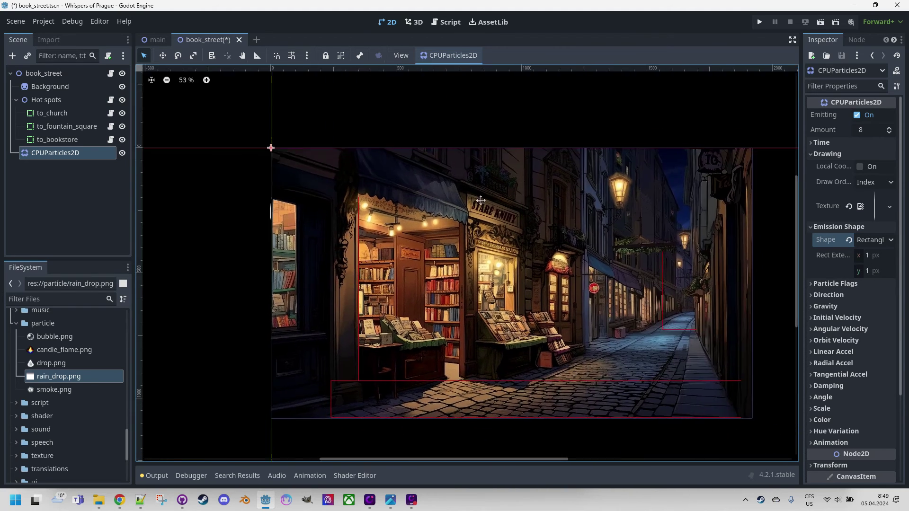
{"action": "middle_click_drag", "start_coordinate": [480, 200], "coordinate": [477, 199]}
{"action": "scroll", "coordinate": [477, 210], "scroll_direction": "up", "scroll_amount": 1}
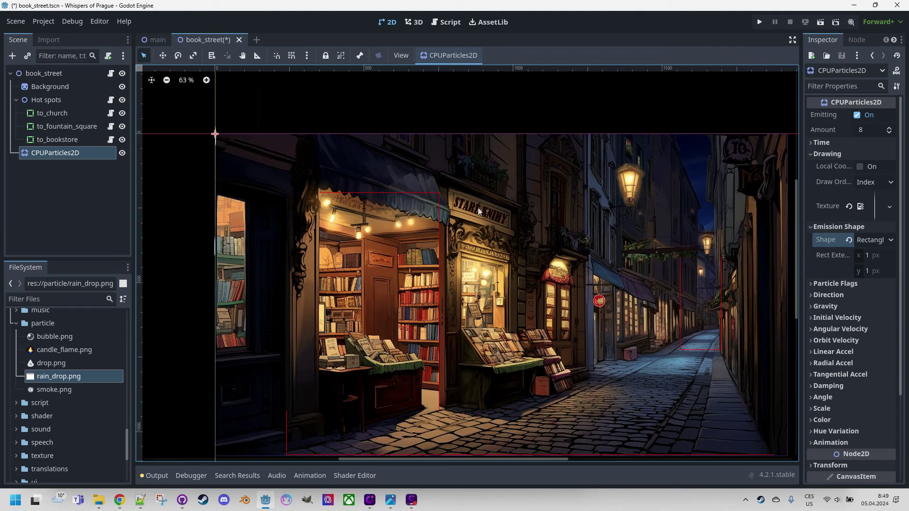
{"action": "left_click", "coordinate": [873, 258]}
{"action": "type", "text": "1000"}
{"action": "key", "text": "Return"}
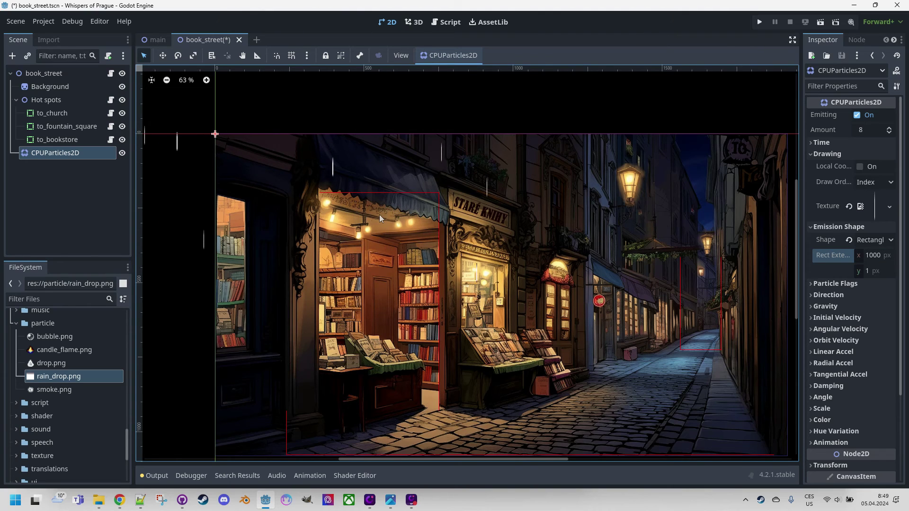
{"action": "scroll", "coordinate": [357, 217], "scroll_direction": "down", "scroll_amount": 3}
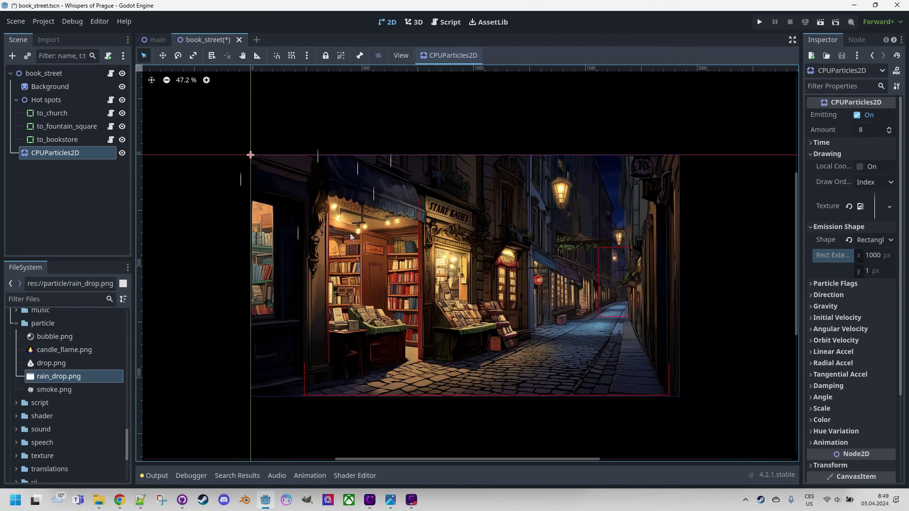
{"action": "middle_click_drag", "start_coordinate": [358, 220], "coordinate": [381, 219]}
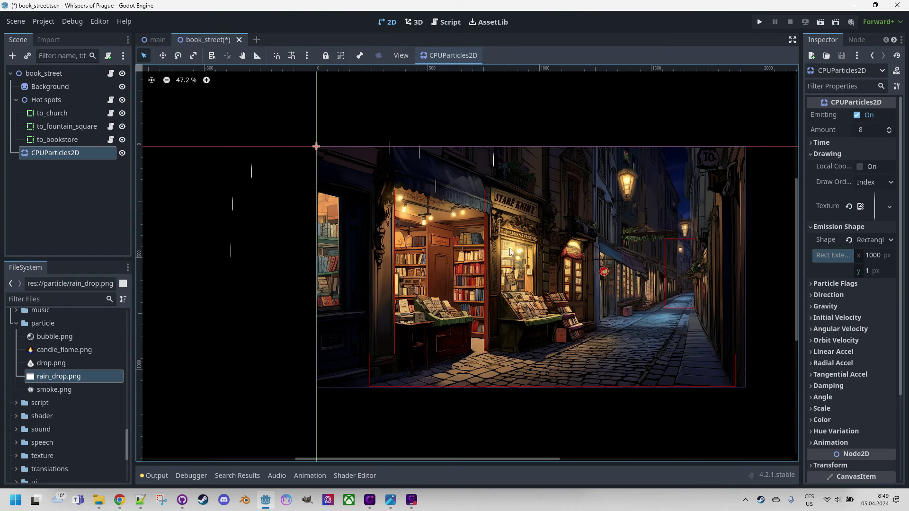
{"action": "middle_click_drag", "start_coordinate": [507, 249], "coordinate": [494, 258]}
Move the rain emitter above the scene's top centre, to about (987, -108)
{"action": "key", "text": "w"}
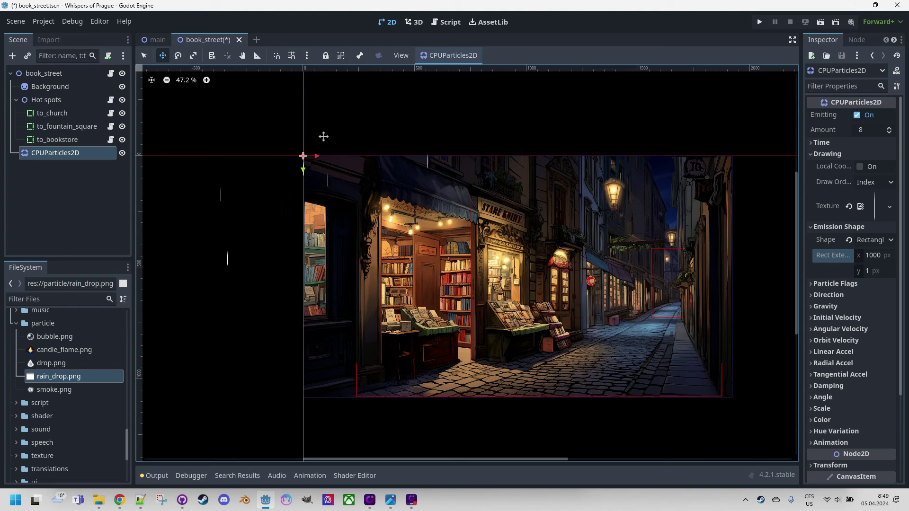
{"action": "left_click_drag", "start_coordinate": [323, 136], "coordinate": [544, 112]}
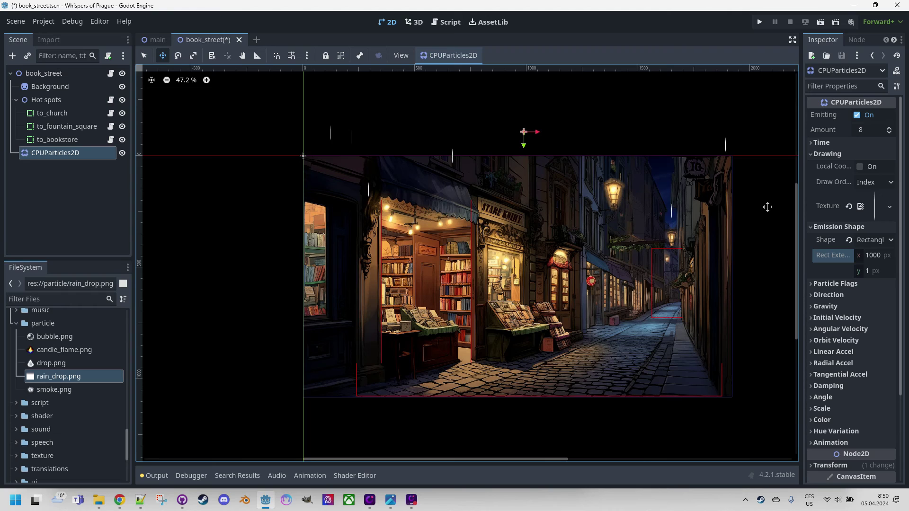
Set the particle lifetime to 1.5 seconds and the particle amount to 20
{"action": "left_click", "coordinate": [812, 142]}
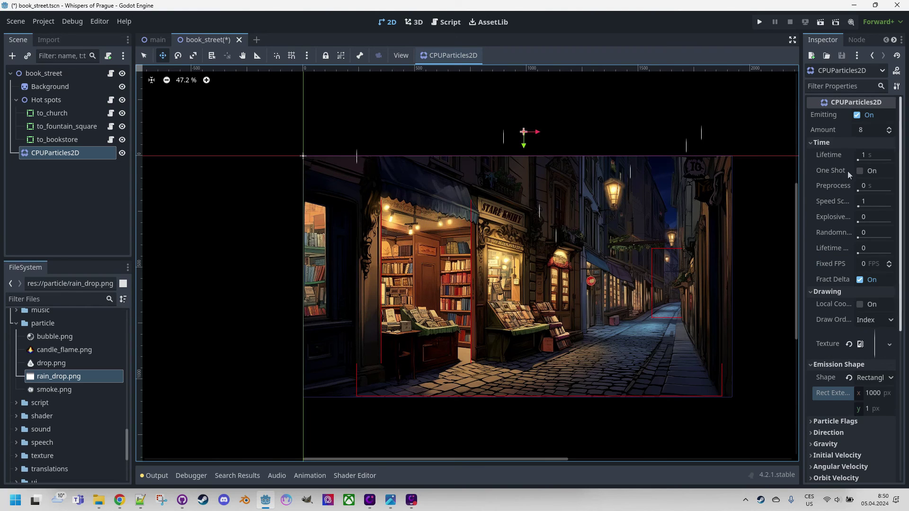
{"action": "left_click", "coordinate": [875, 157]}
{"action": "type", "text": "2"}
{"action": "key", "text": "Return"}
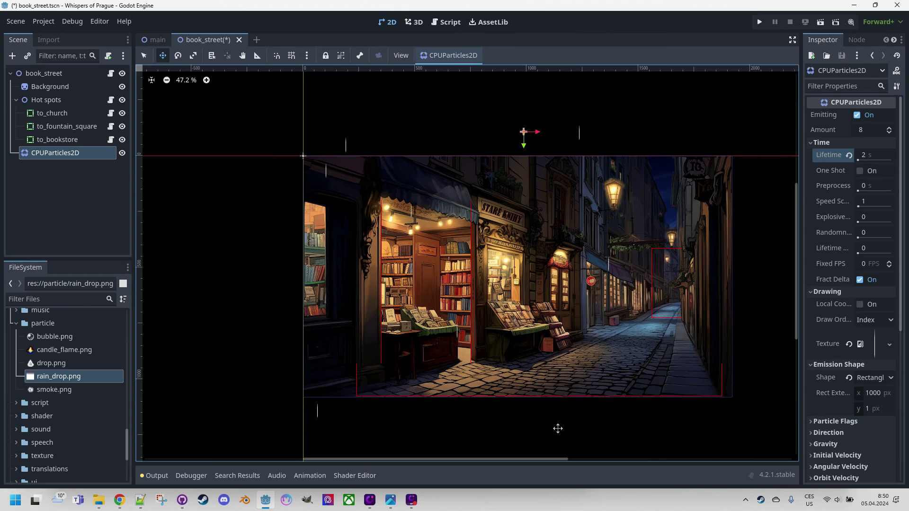
{"action": "left_click", "coordinate": [863, 156]}
{"action": "type", "text": "1.5"}
{"action": "key", "text": "Return"}
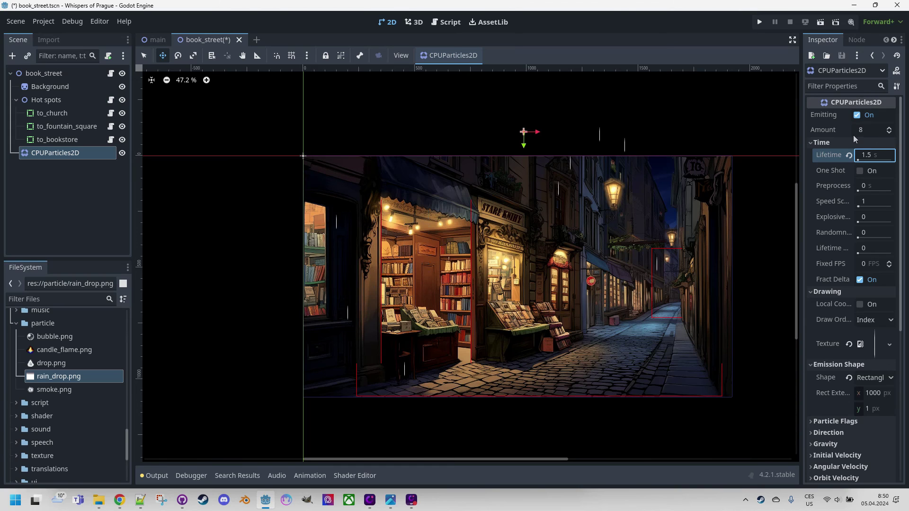
{"action": "left_click", "coordinate": [867, 130]}
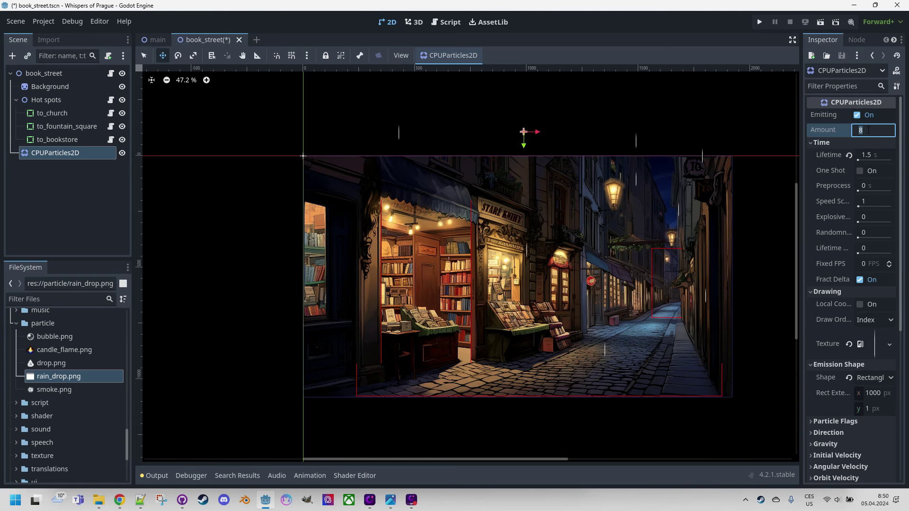
{"action": "key", "text": "Return"}
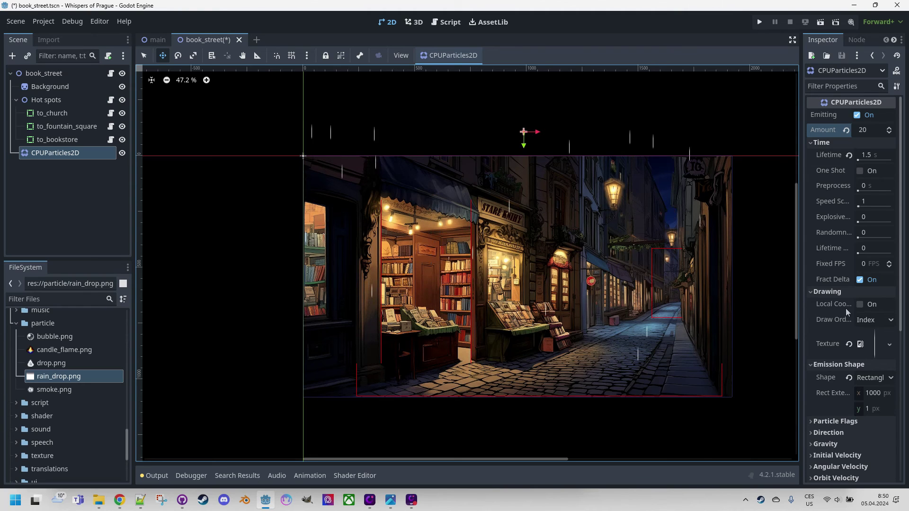
Create a new gradient for the particles' Color Ramp
{"action": "scroll", "coordinate": [845, 308], "scroll_direction": "down", "scroll_amount": 5}
{"action": "left_click", "coordinate": [809, 307]}
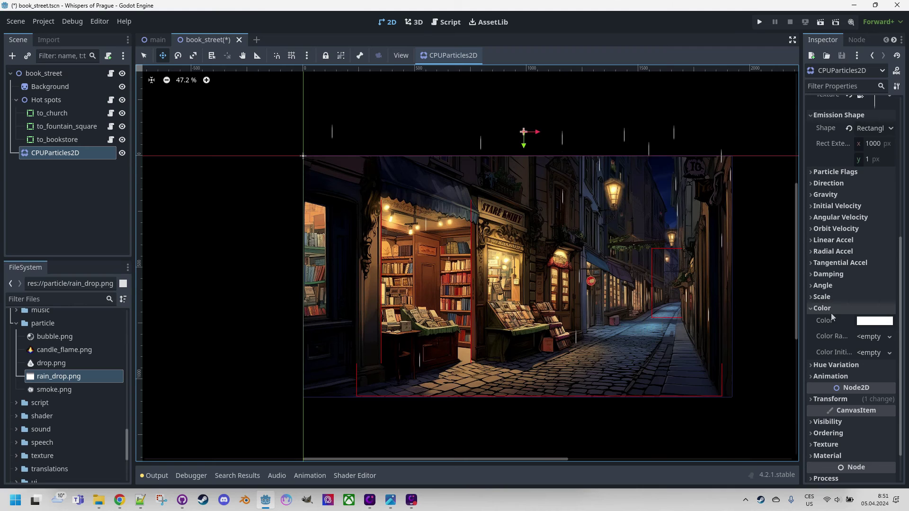
{"action": "mouse_move", "coordinate": [867, 326]}
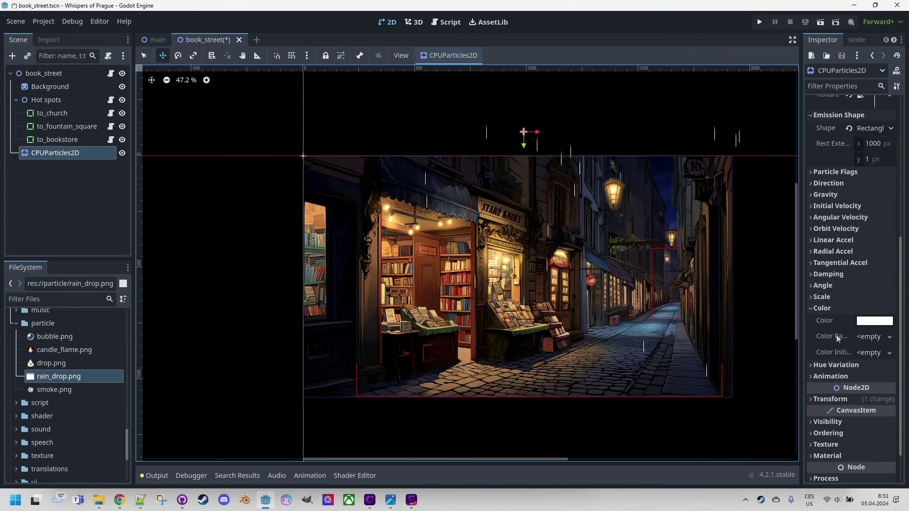
{"action": "mouse_move", "coordinate": [837, 338]}
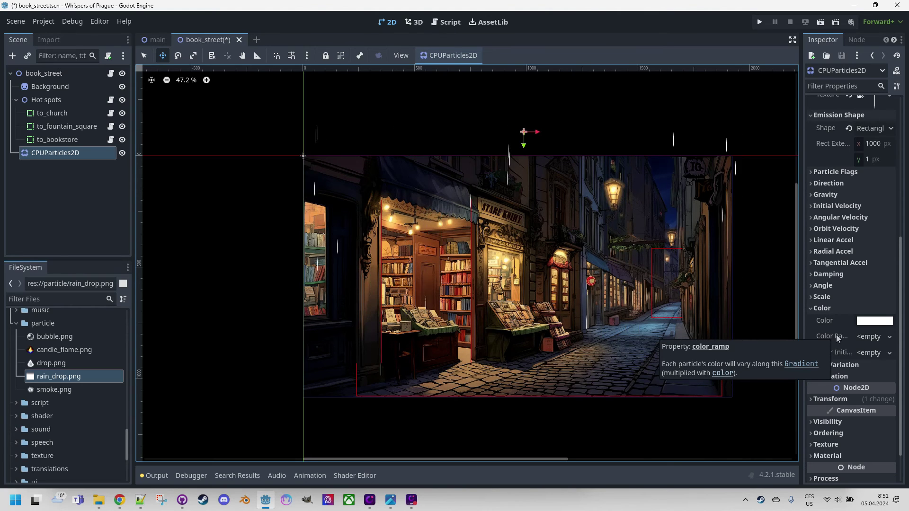
{"action": "left_click", "coordinate": [868, 336]}
{"action": "left_click", "coordinate": [860, 353]}
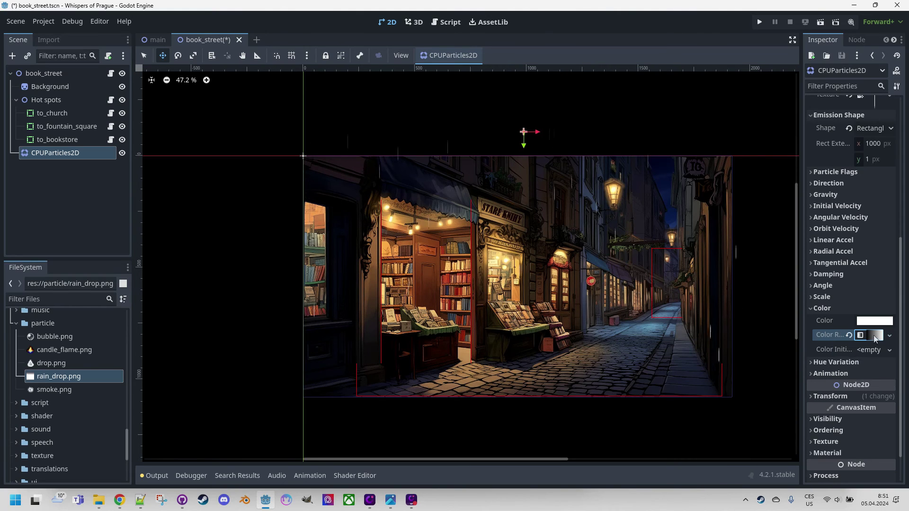
{"action": "left_click", "coordinate": [874, 337]}
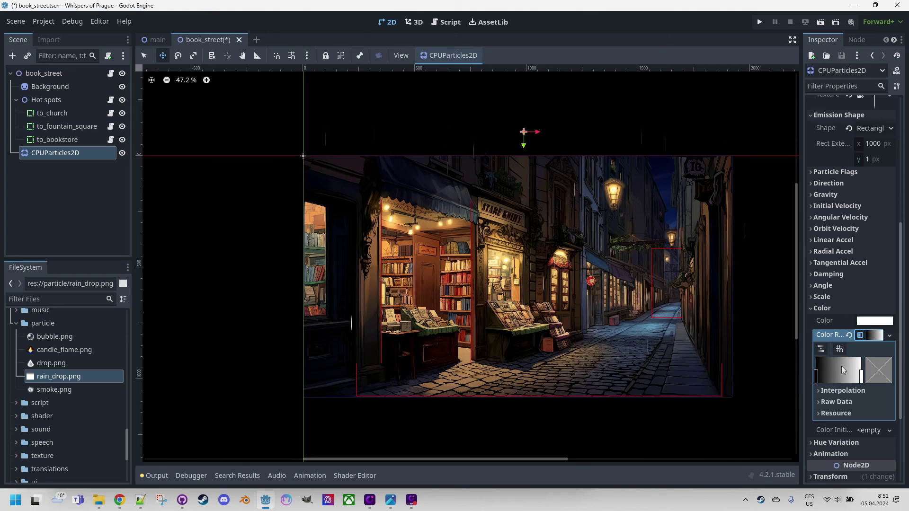
Move the gradient's white stop inward, recolour it grey 7c7c7c, and nudge the black stop right
{"action": "left_click_drag", "start_coordinate": [860, 376], "coordinate": [850, 377]}
{"action": "left_click", "coordinate": [876, 376]}
{"action": "left_click_drag", "start_coordinate": [894, 146], "coordinate": [894, 149]}
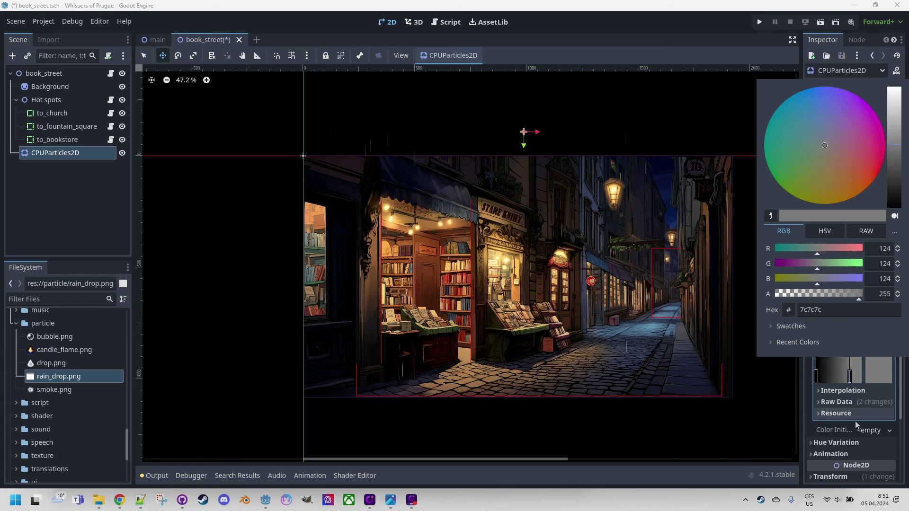
{"action": "left_click", "coordinate": [818, 376]}
{"action": "left_click", "coordinate": [817, 376]}
{"action": "left_click_drag", "start_coordinate": [817, 376], "coordinate": [822, 376]}
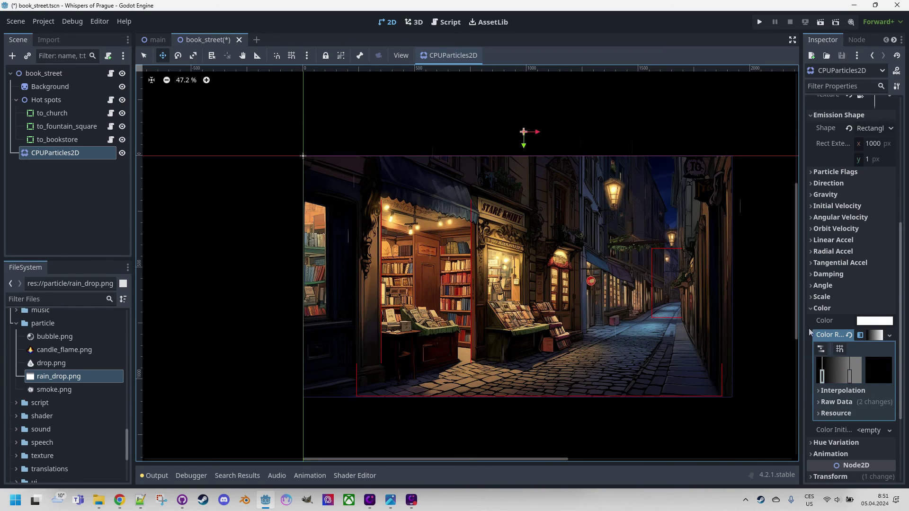
{"action": "left_click", "coordinate": [810, 308]}
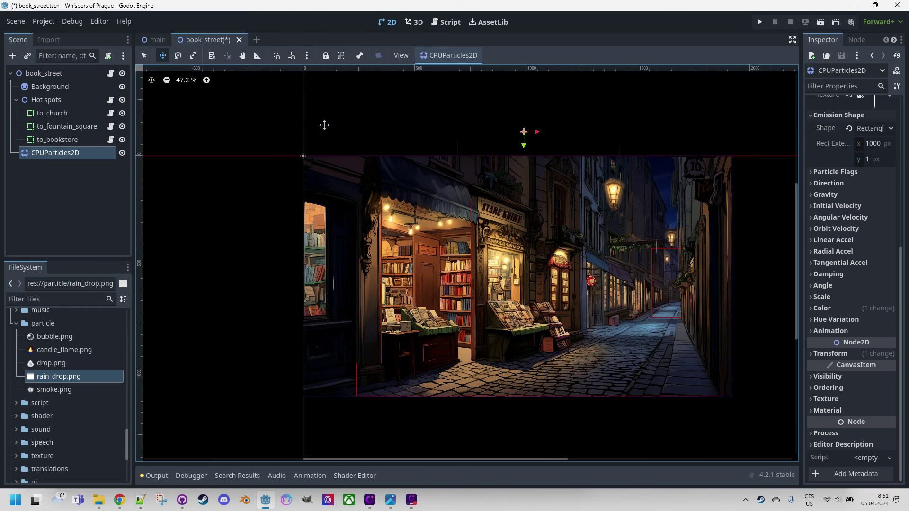
Tilt the rain emitter slightly, enable Local Coords, then save and run the game
{"action": "key", "text": "e"}
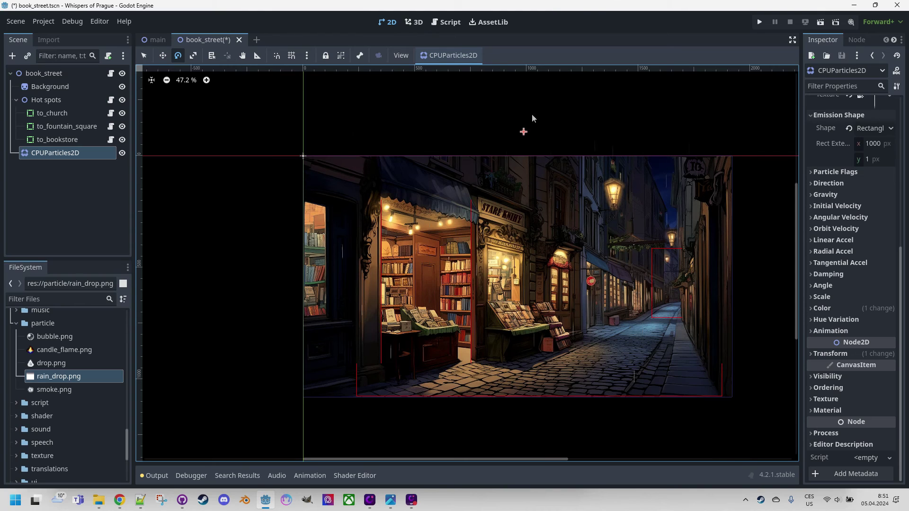
{"action": "left_click_drag", "start_coordinate": [541, 137], "coordinate": [542, 134]}
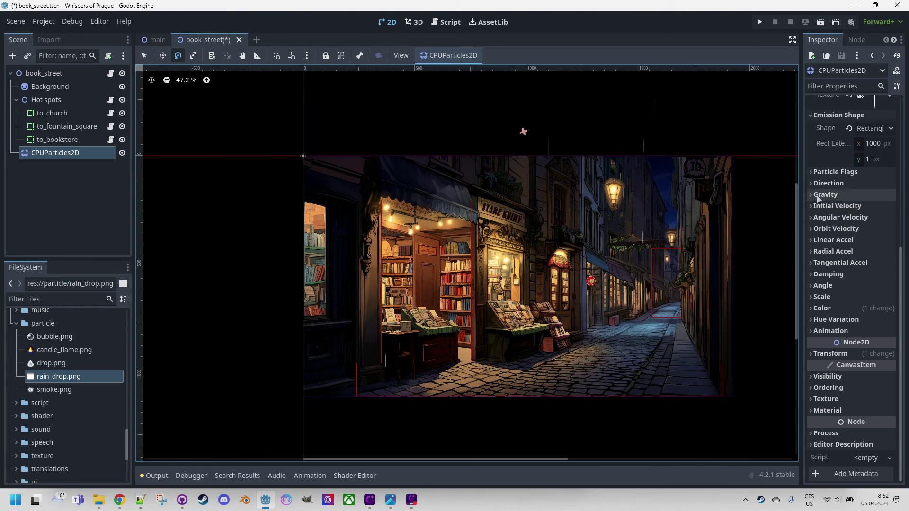
{"action": "scroll", "coordinate": [835, 208], "scroll_direction": "up", "scroll_amount": 5}
{"action": "scroll", "coordinate": [847, 265], "scroll_direction": "down", "scroll_amount": 3}
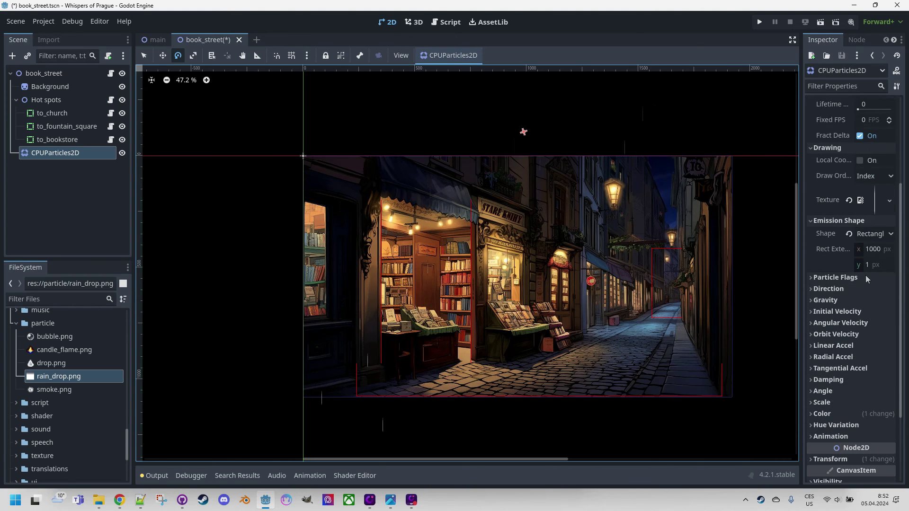
{"action": "left_click", "coordinate": [859, 160]}
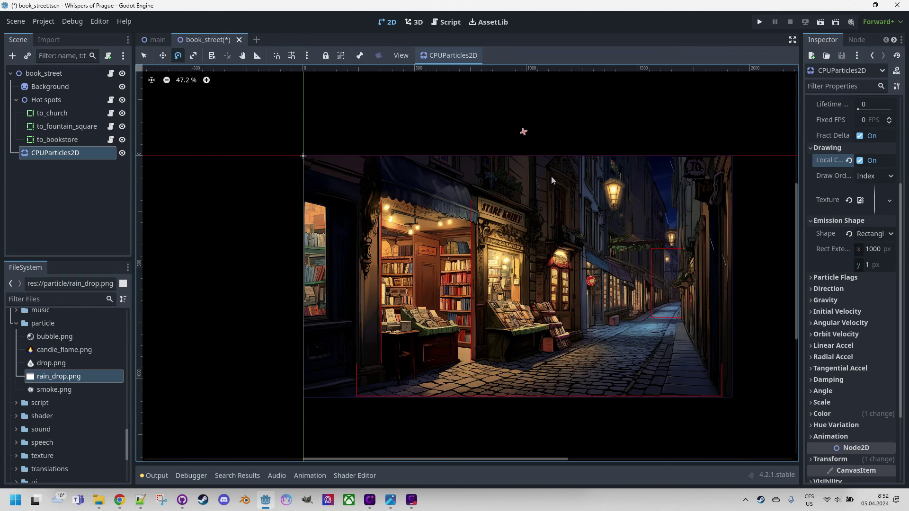
{"action": "left_click", "coordinate": [759, 22]}
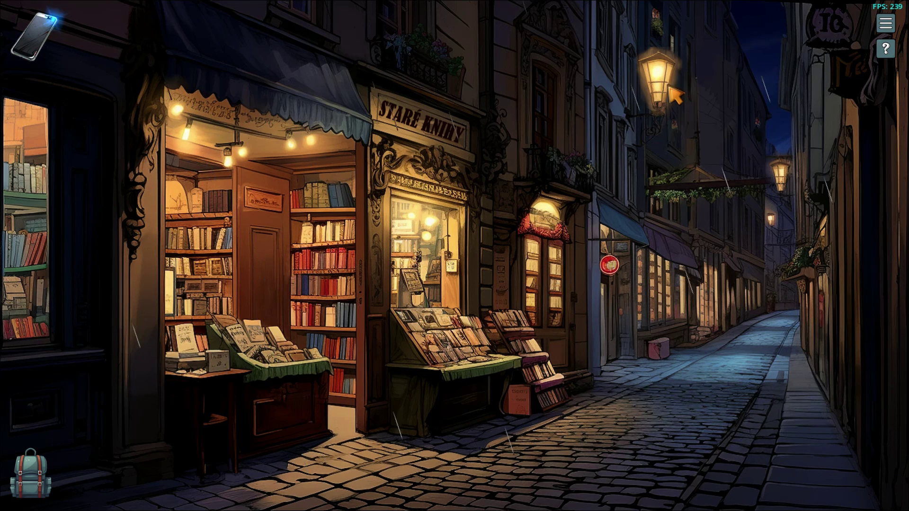
Bring up the in-game pause menu with Esc while watching the rain
{"action": "key", "text": "Escape"}
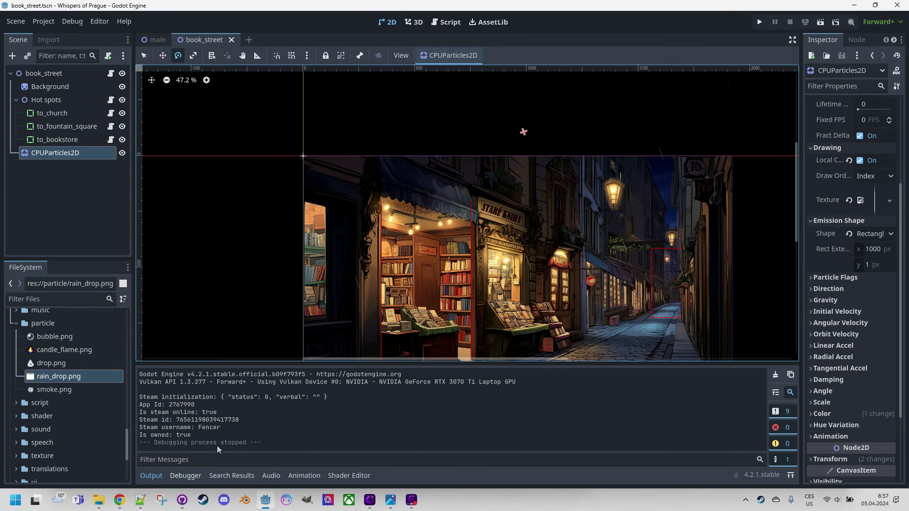
Close the Output panel and set Initial Velocity to min 20, max 200 px/s
{"action": "left_click", "coordinate": [152, 476]}
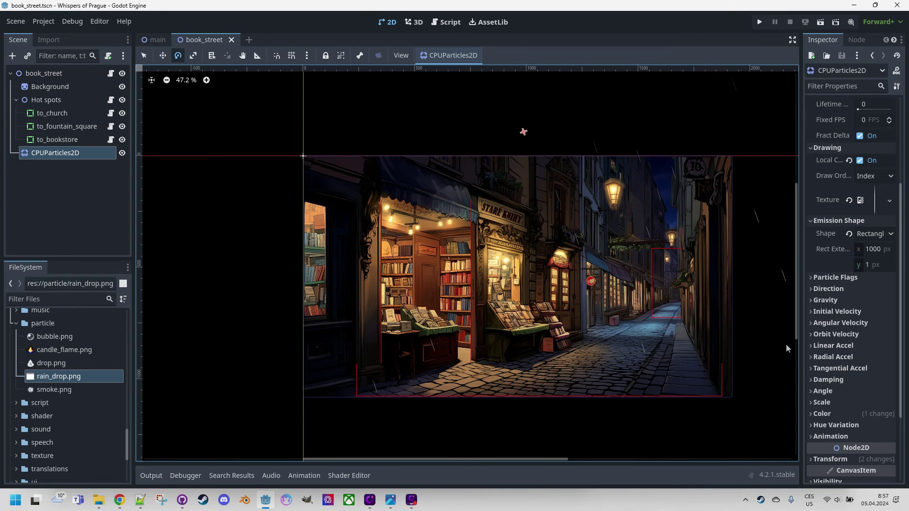
{"action": "left_click", "coordinate": [810, 311]}
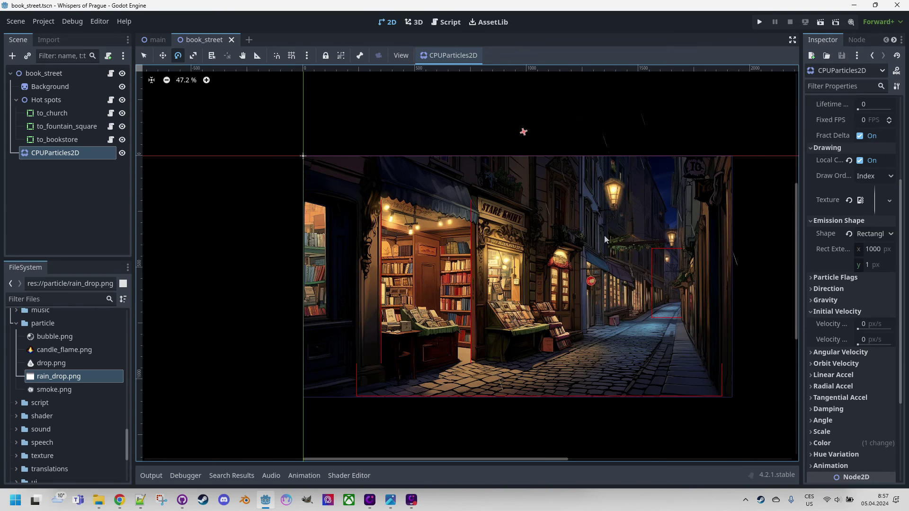
{"action": "left_click", "coordinate": [872, 327]}
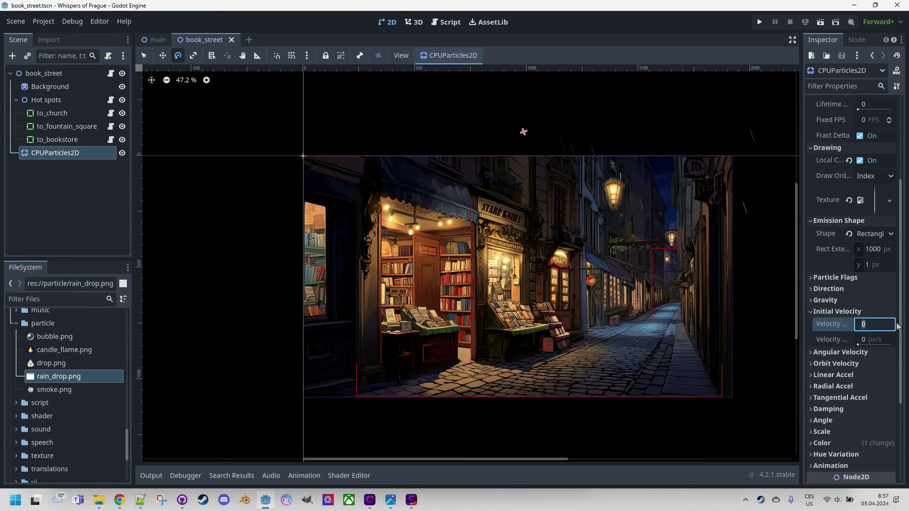
{"action": "type", "text": "20"}
{"action": "key", "text": "Tab"}
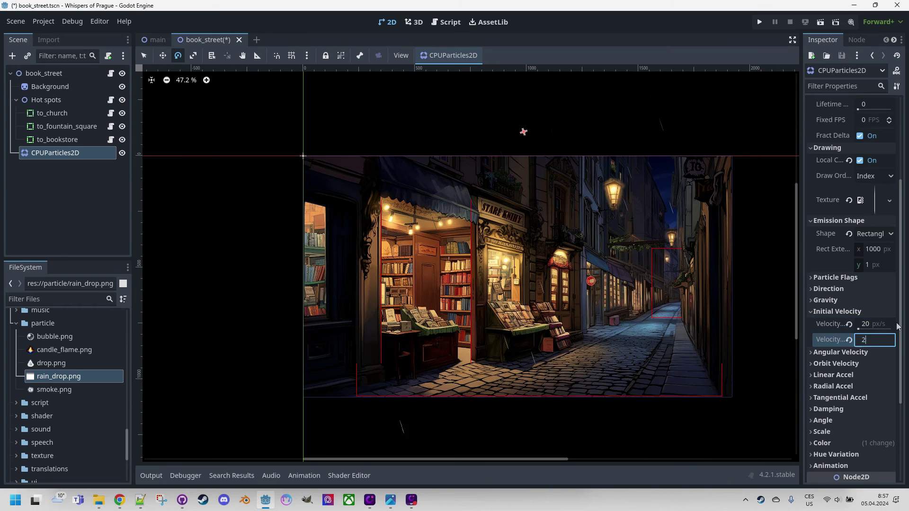
{"action": "type", "text": "200"}
{"action": "key", "text": "Return"}
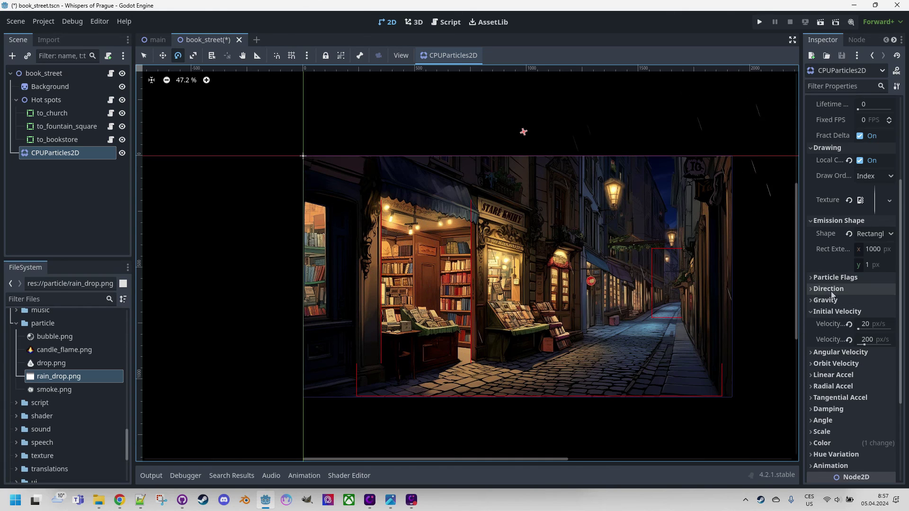
Point the rain straight down with direction x 0, y 1 and a spread of 0
{"action": "left_click", "coordinate": [811, 289]}
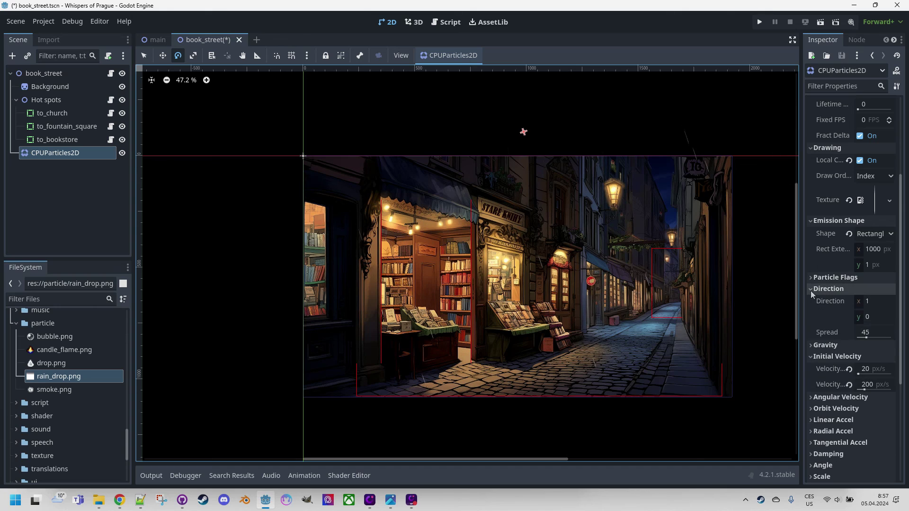
{"action": "left_click", "coordinate": [869, 302]}
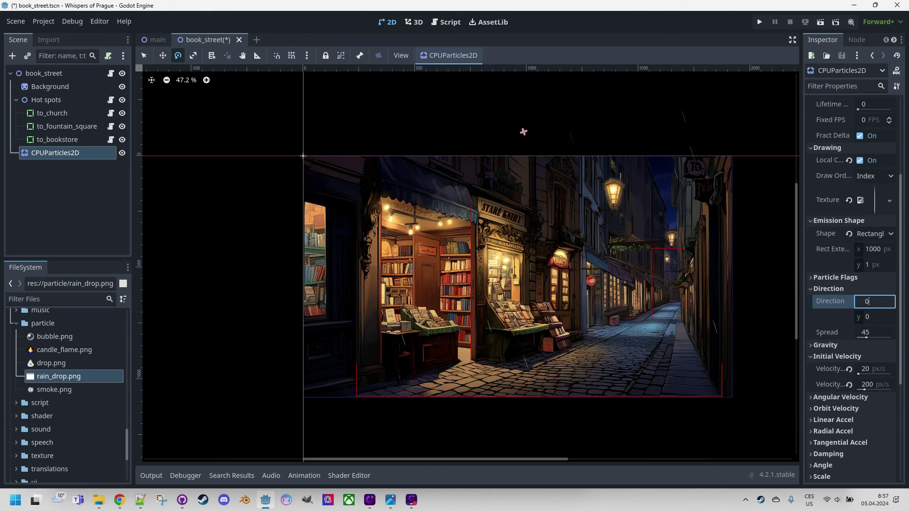
{"action": "type", "text": "0"}
{"action": "left_click", "coordinate": [874, 317]}
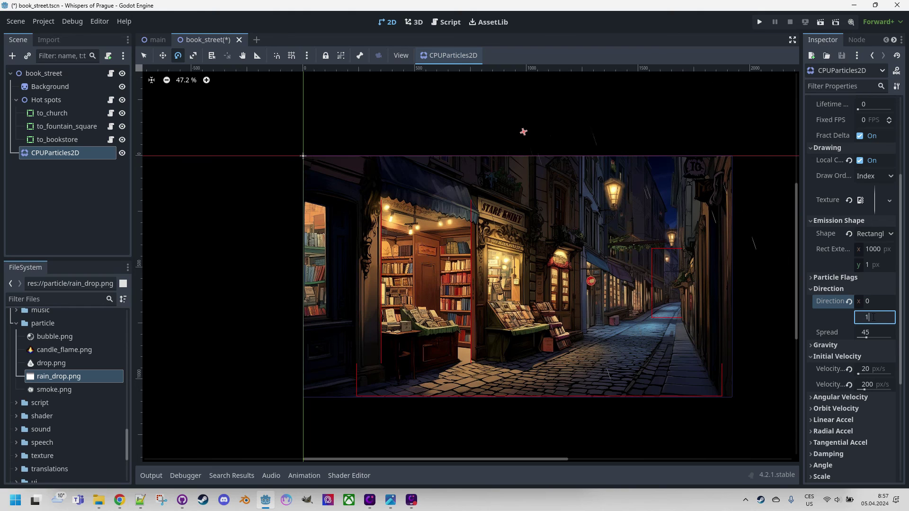
{"action": "left_click", "coordinate": [857, 337]}
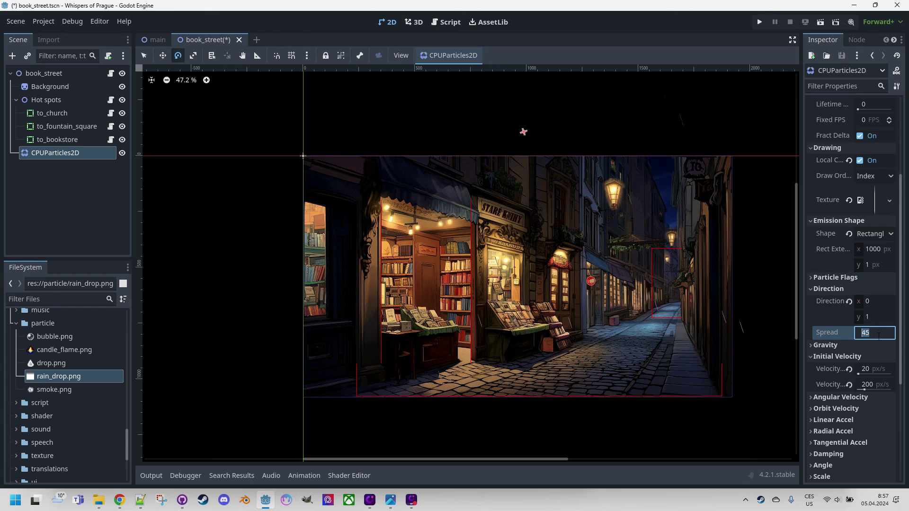
{"action": "key", "text": "Return"}
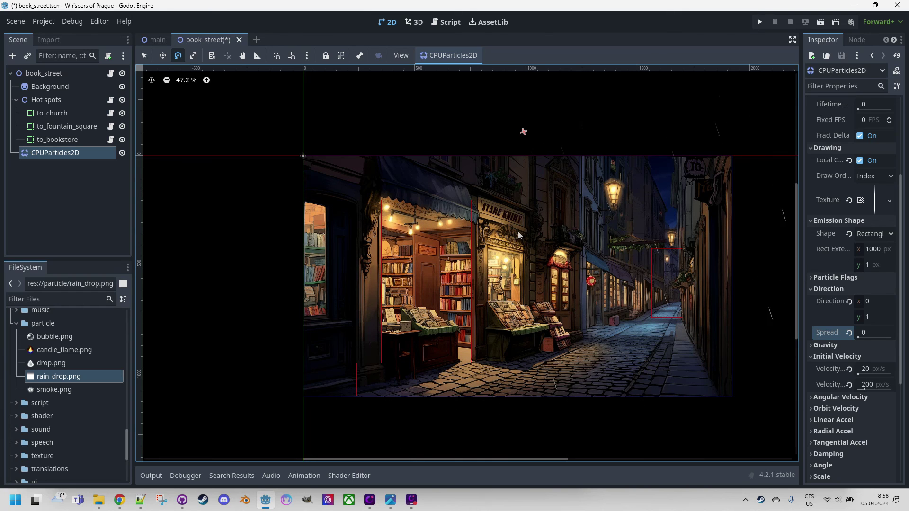
Set the rain particle Amount to 200
{"action": "scroll", "coordinate": [852, 180], "scroll_direction": "up", "scroll_amount": 5}
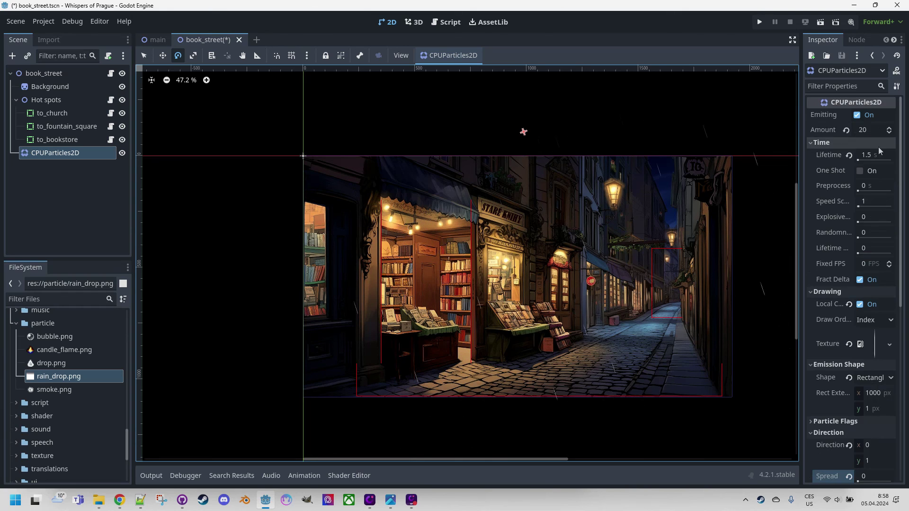
{"action": "left_click", "coordinate": [875, 130]}
{"action": "type", "text": "200"}
{"action": "key", "text": "Return"}
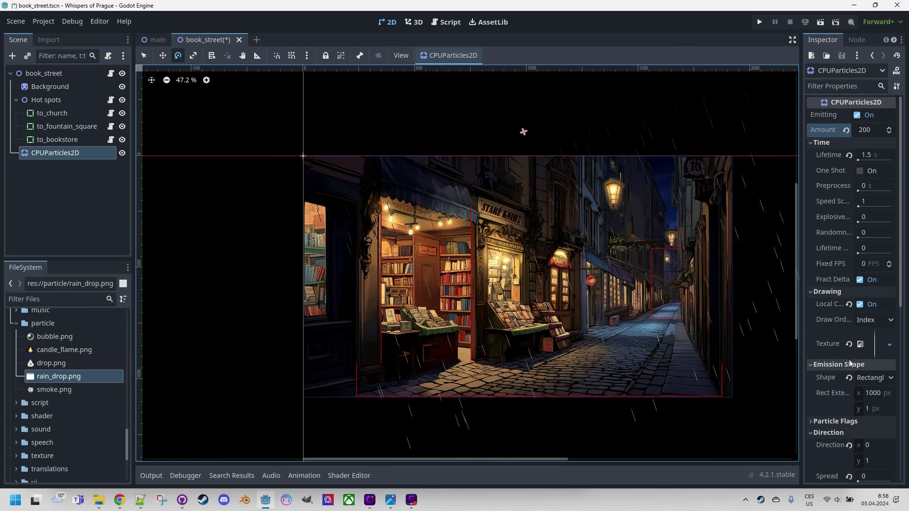
Set the particles' Scale Amount Min to 0.5 so drops range from 0.5 to 1
{"action": "scroll", "coordinate": [851, 357], "scroll_direction": "down", "scroll_amount": 5}
{"action": "scroll", "coordinate": [858, 350], "scroll_direction": "down", "scroll_amount": 1}
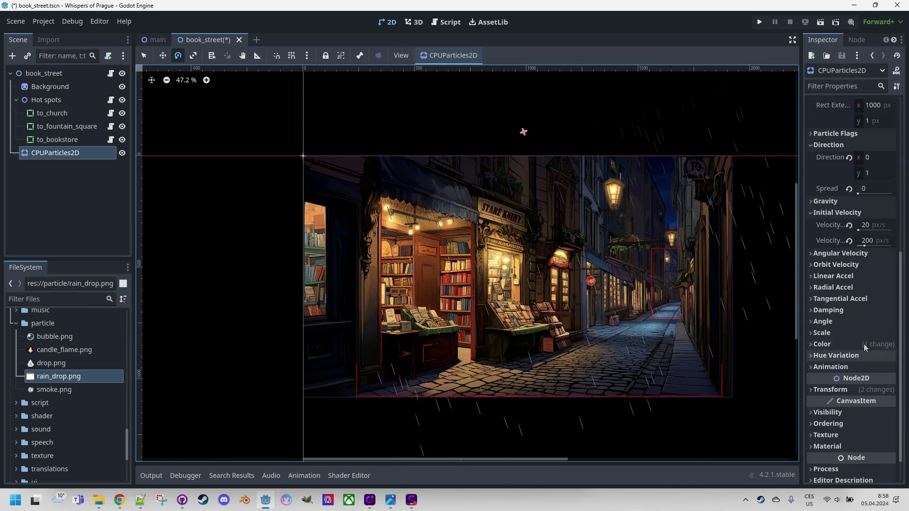
{"action": "left_click", "coordinate": [813, 334]}
{"action": "left_click", "coordinate": [874, 346]}
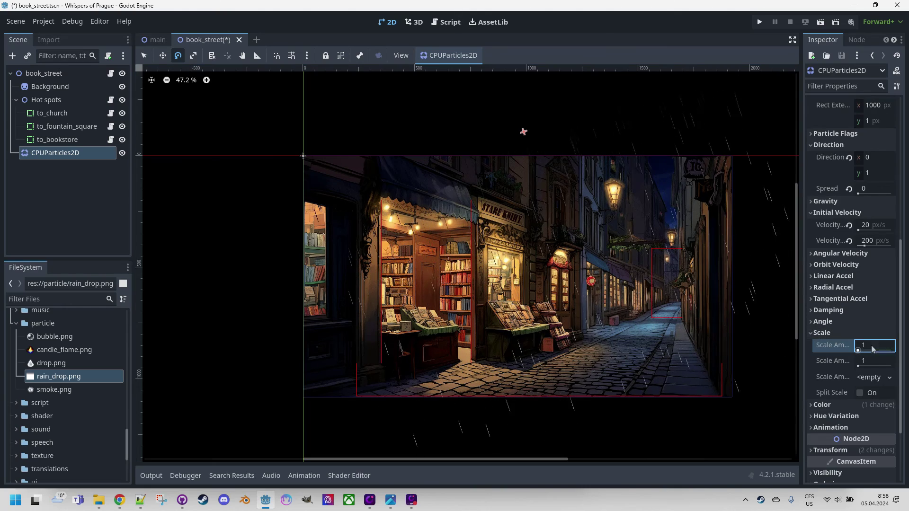
{"action": "type", "text": "0.5"}
{"action": "key", "text": "Return"}
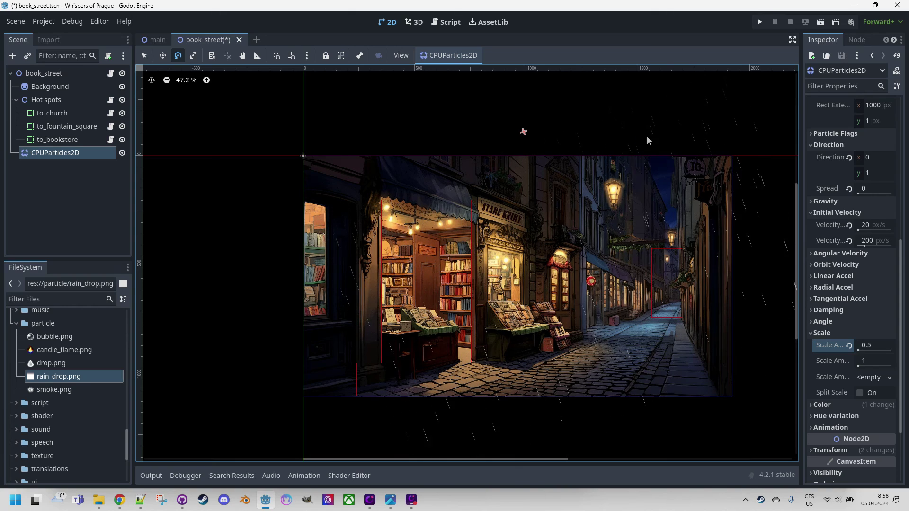
Move the rain emitter up and left, and set its emission rect extents x to 1100
{"action": "key", "text": "w"}
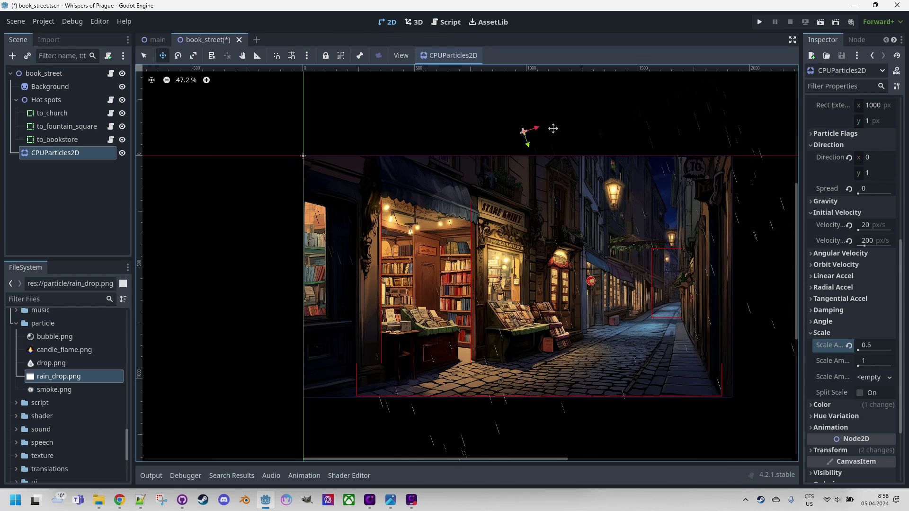
{"action": "left_click_drag", "start_coordinate": [548, 125], "coordinate": [490, 115]}
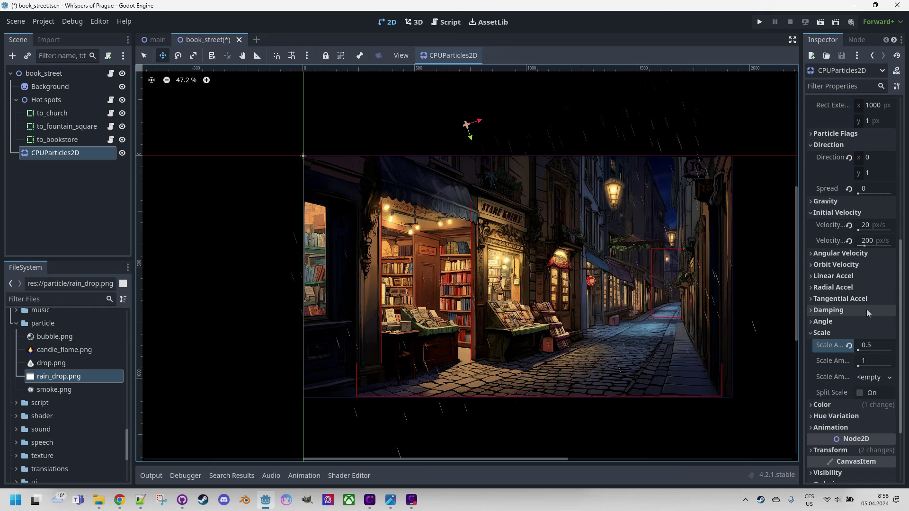
{"action": "scroll", "coordinate": [866, 303], "scroll_direction": "up", "scroll_amount": 5}
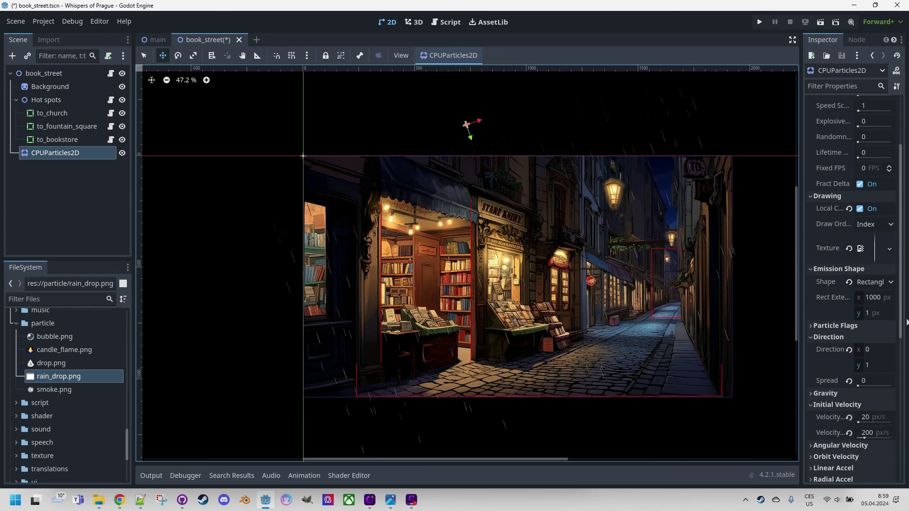
{"action": "left_click", "coordinate": [873, 299]}
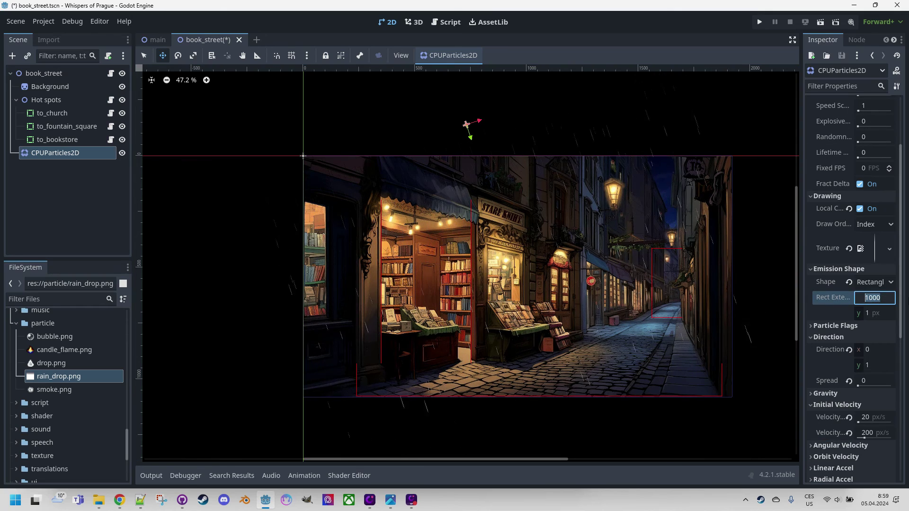
{"action": "type", "text": "1"}
{"action": "key", "text": "Return"}
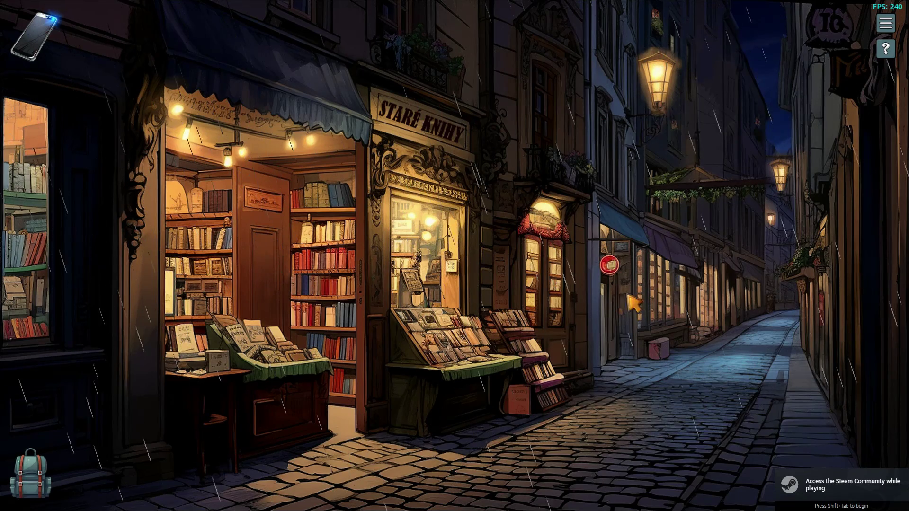
Enter the bookstore in the running game, then quit to the main menu and exit the game
{"action": "left_click", "coordinate": [284, 270]}
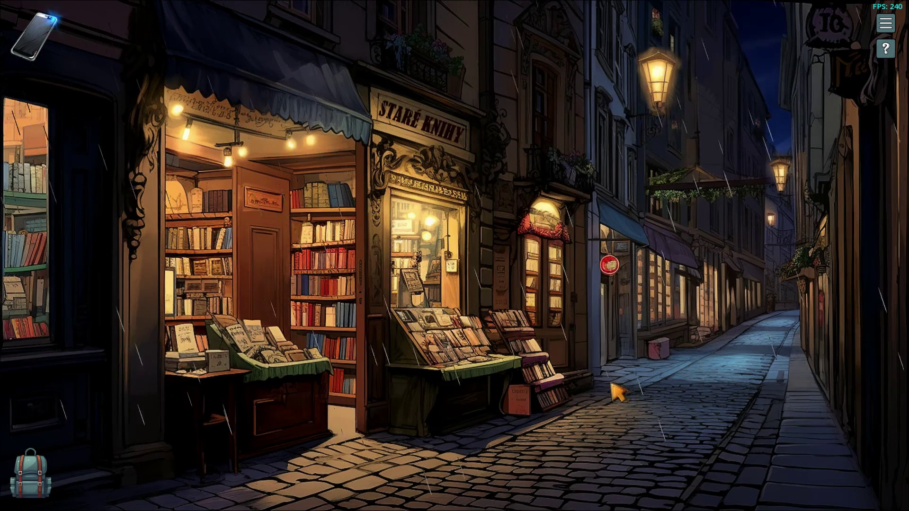
{"action": "key", "text": "Escape"}
{"action": "left_click", "coordinate": [462, 264]}
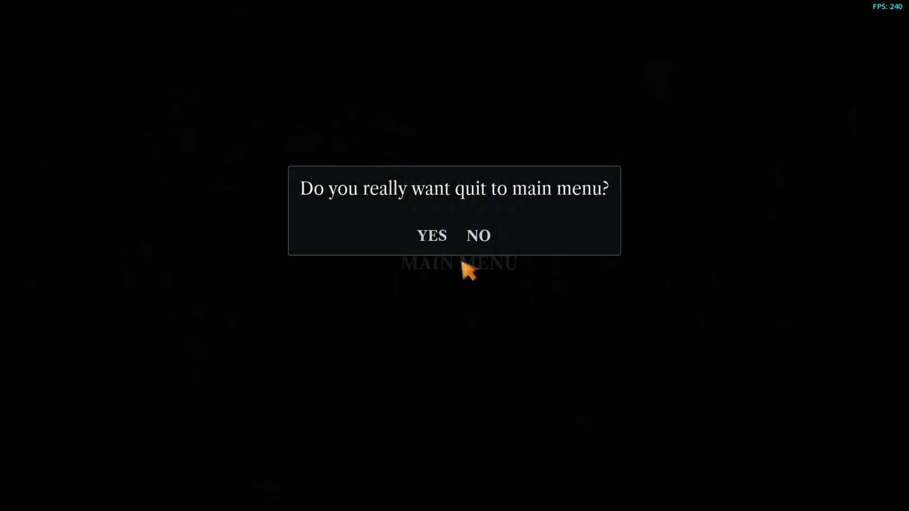
{"action": "left_click", "coordinate": [433, 234]}
{"action": "left_click", "coordinate": [407, 352]}
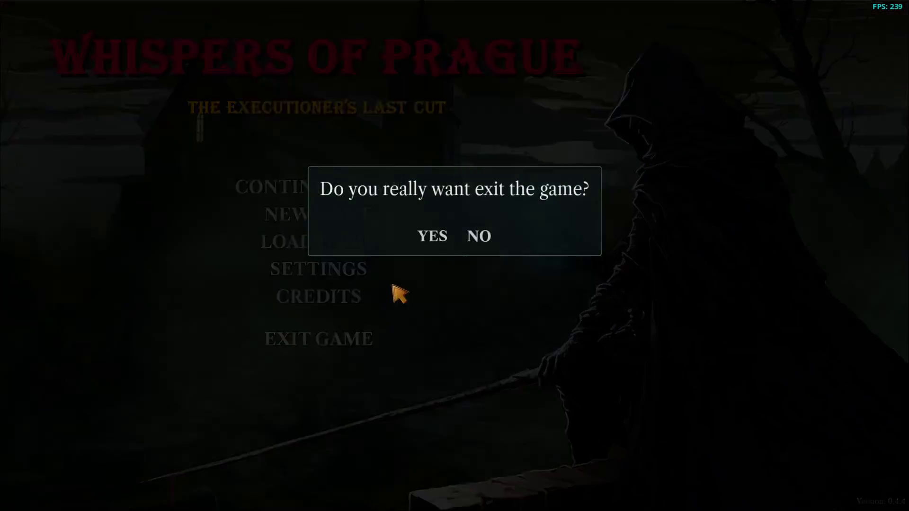
{"action": "left_click", "coordinate": [432, 235]}
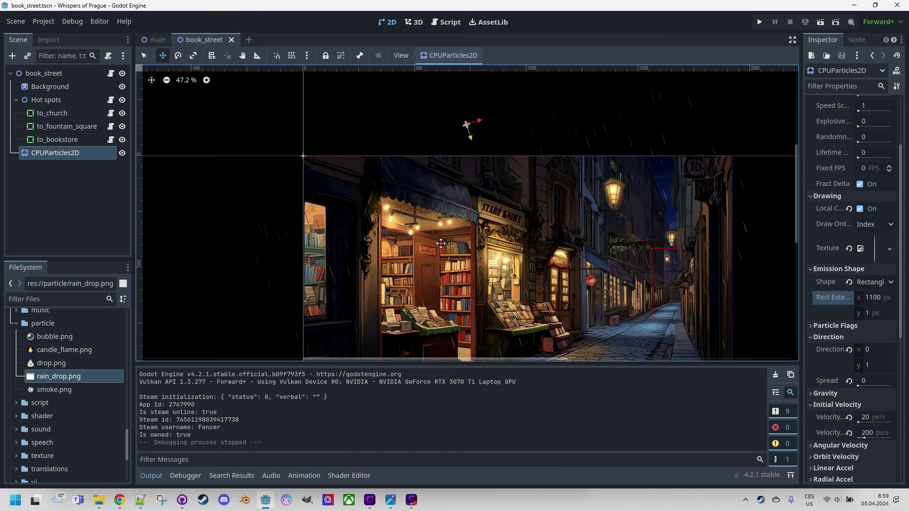
Give the rain emitter a Preprocess time of 2 seconds
{"action": "left_click", "coordinate": [160, 481]}
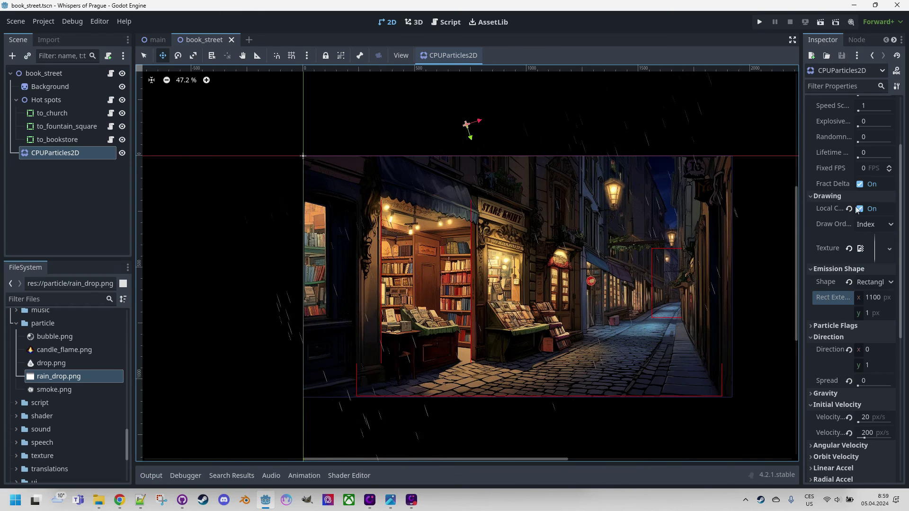
{"action": "scroll", "coordinate": [867, 242], "scroll_direction": "up", "scroll_amount": 3}
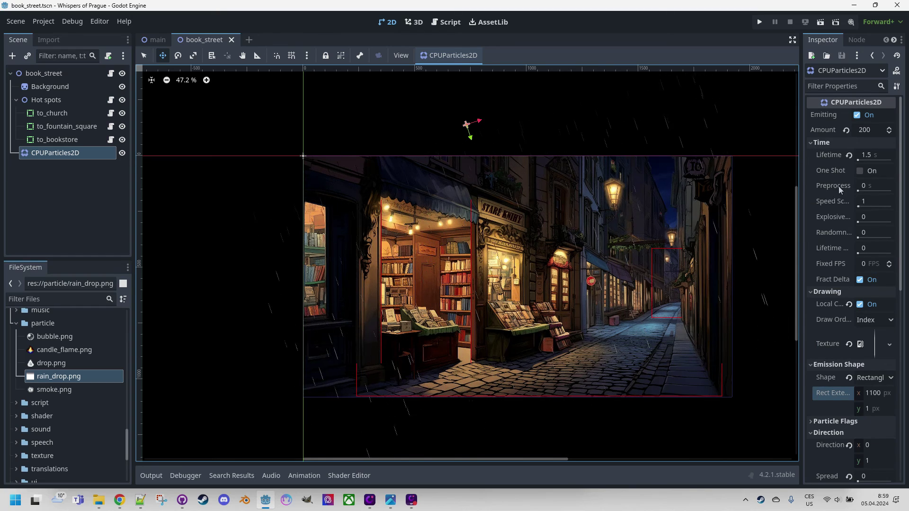
{"action": "mouse_move", "coordinate": [839, 186]}
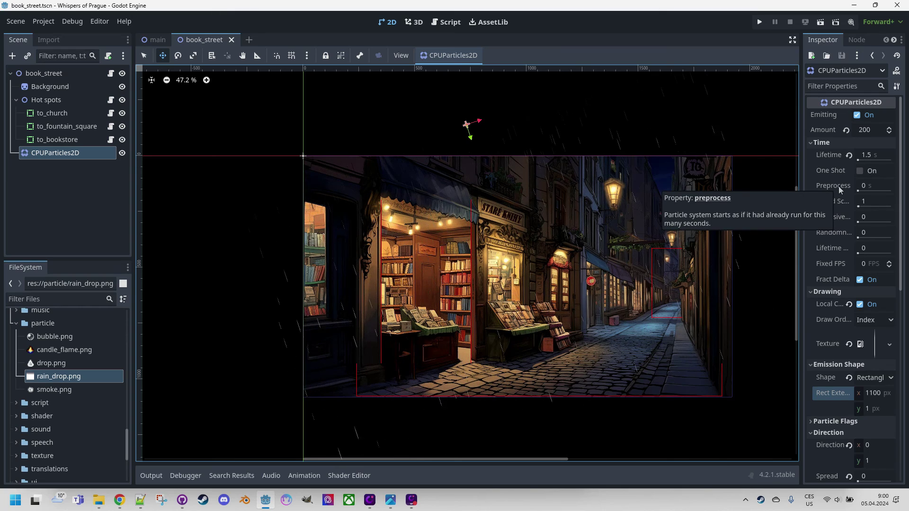
{"action": "left_click", "coordinate": [869, 187]}
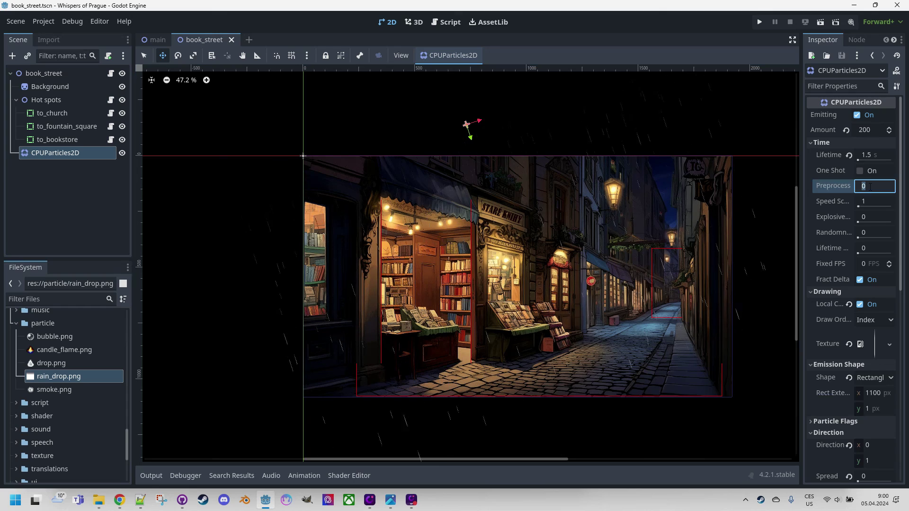
{"action": "key", "text": "Return"}
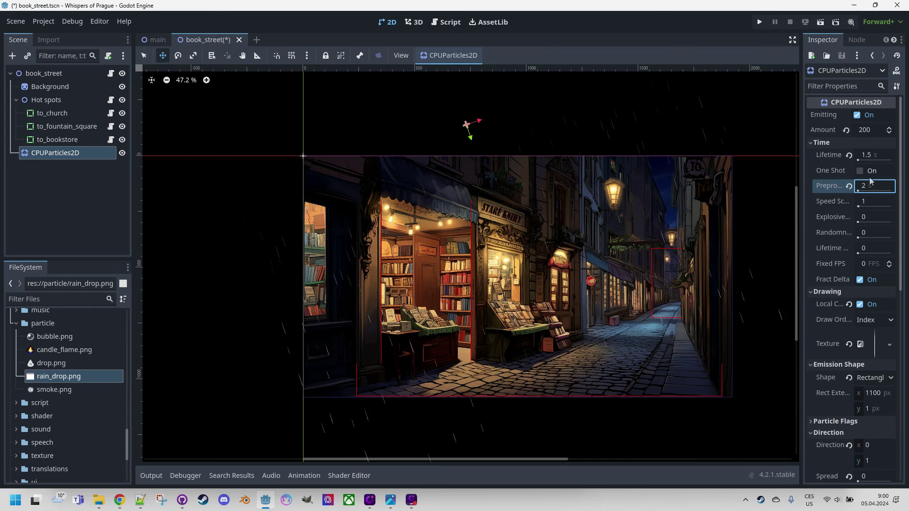
Save and run the game, then choose Exit Game and confirm Yes
{"action": "left_click", "coordinate": [760, 21]}
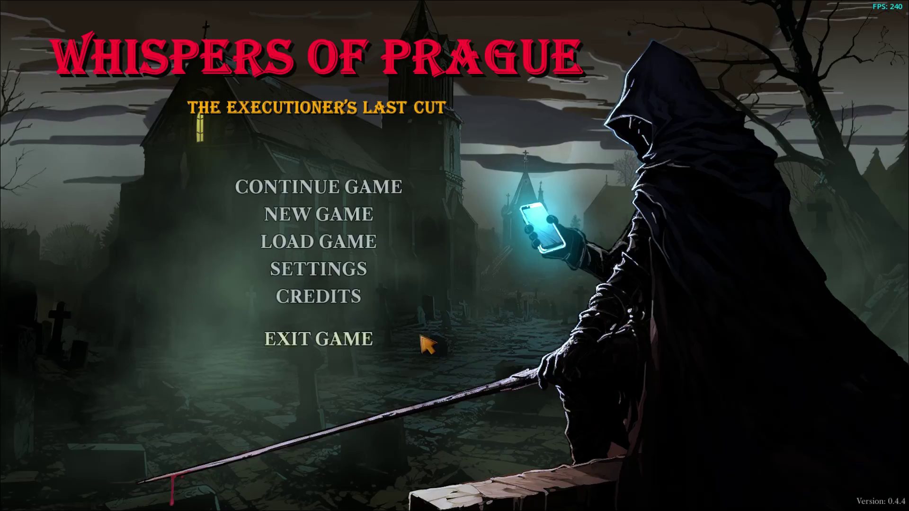
{"action": "left_click", "coordinate": [367, 333]}
{"action": "left_click", "coordinate": [422, 238]}
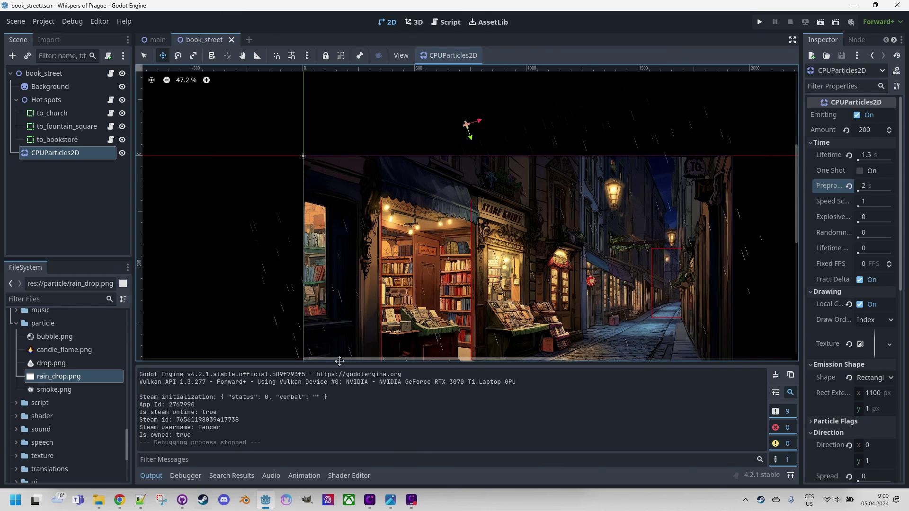
Set the rain Amount to 10000 and Lifetime to 2 s, and drag the emitter higher
{"action": "left_click", "coordinate": [153, 476]}
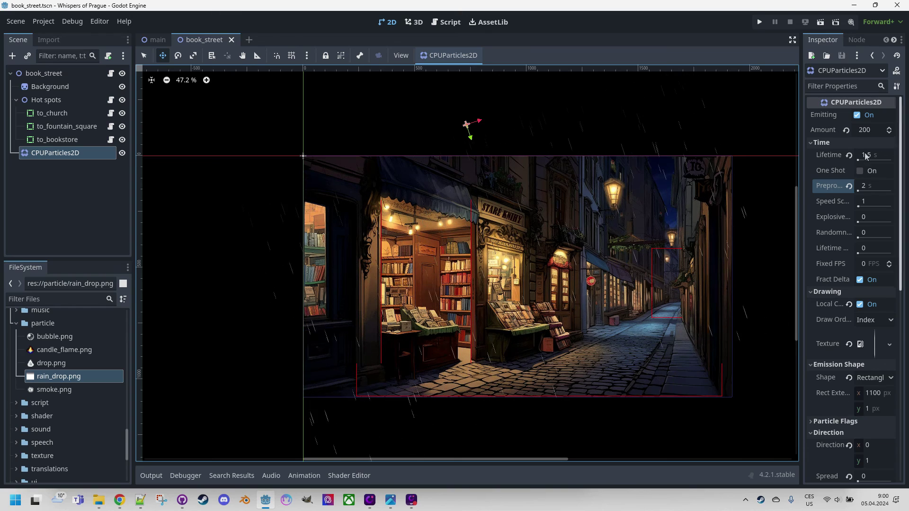
{"action": "left_click", "coordinate": [875, 129]}
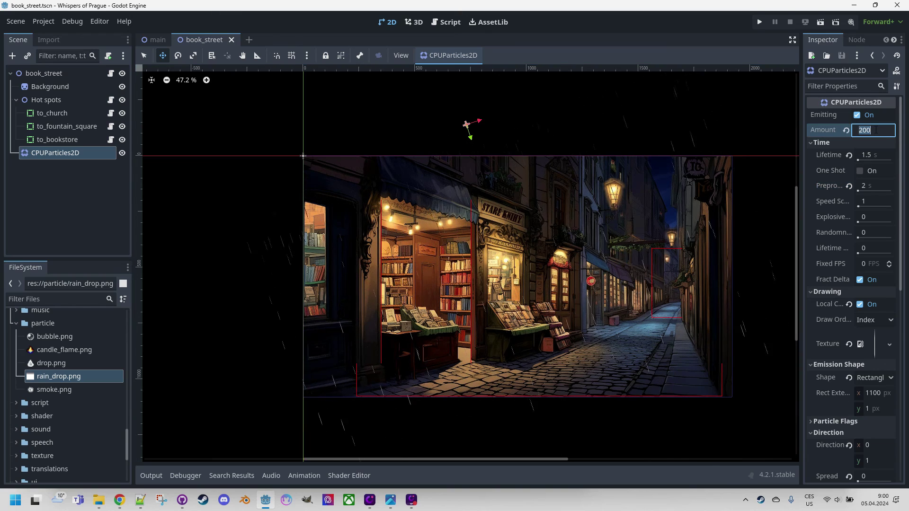
{"action": "key", "text": "Return"}
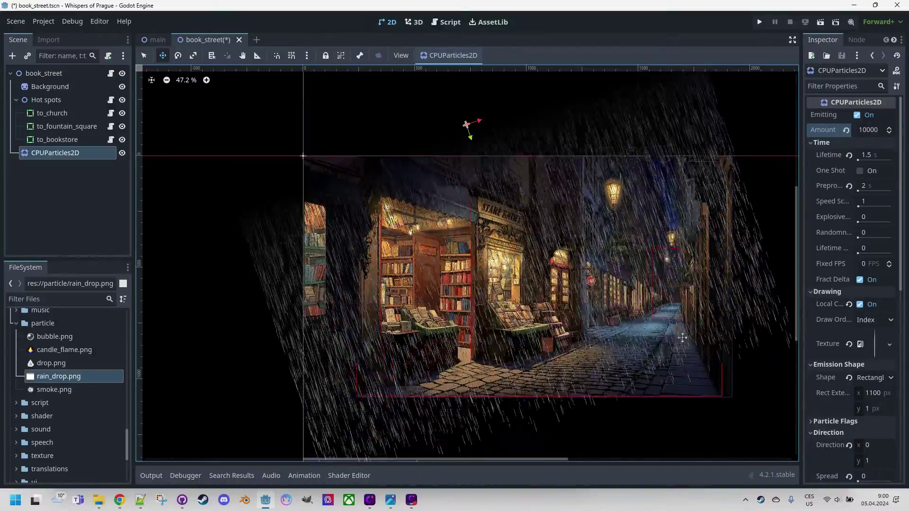
{"action": "left_click", "coordinate": [876, 156]}
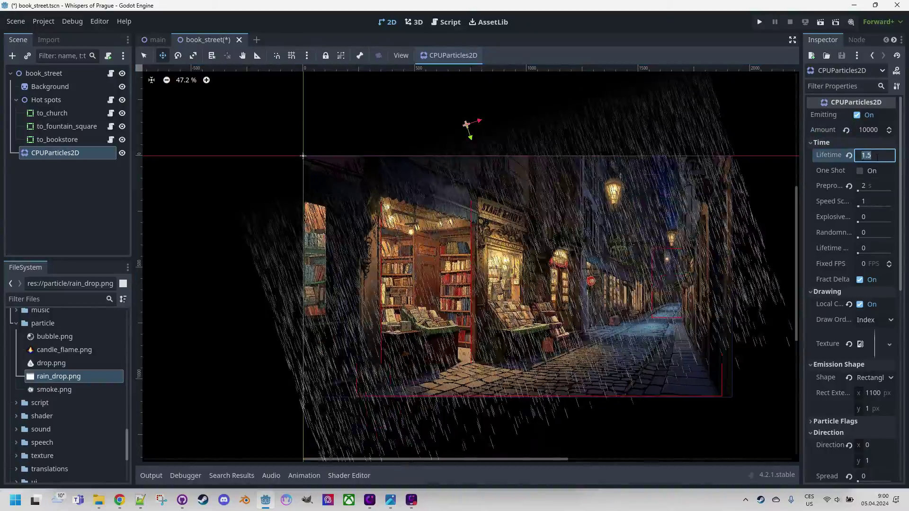
{"action": "type", "text": "2"}
{"action": "key", "text": "Return"}
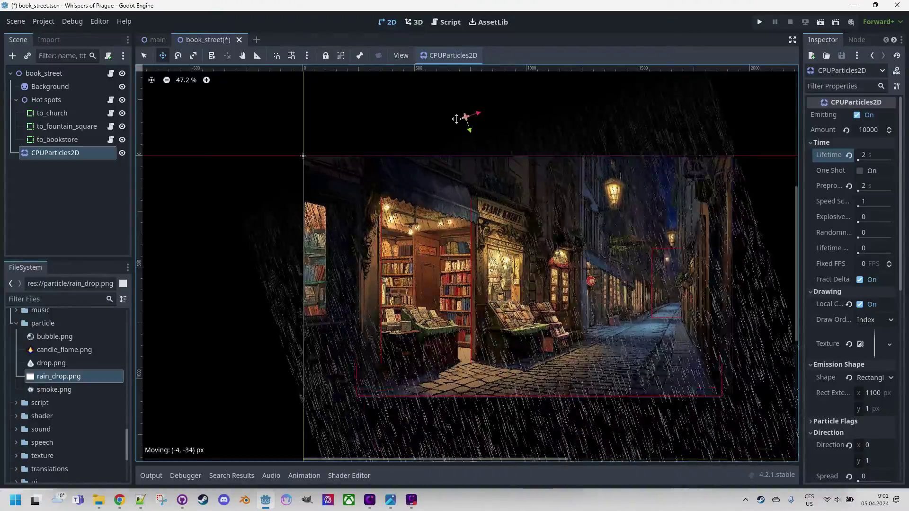
{"action": "left_click_drag", "start_coordinate": [456, 118], "coordinate": [453, 96]}
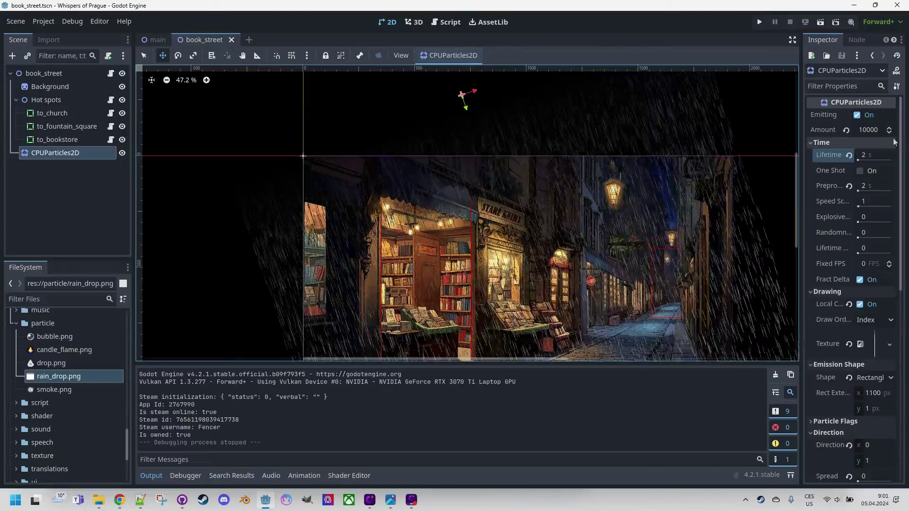
Raise the rain Amount to 100000 and save and launch the game
{"action": "left_click", "coordinate": [868, 130]}
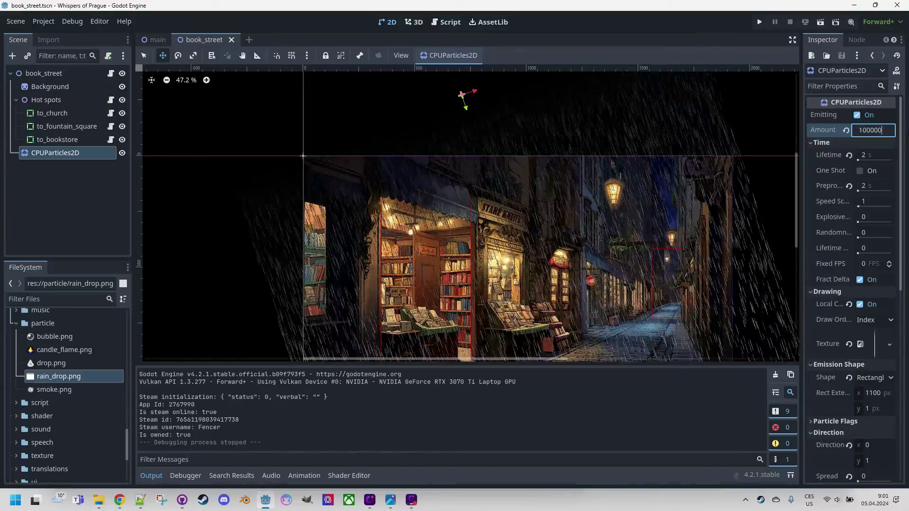
{"action": "key", "text": "Return"}
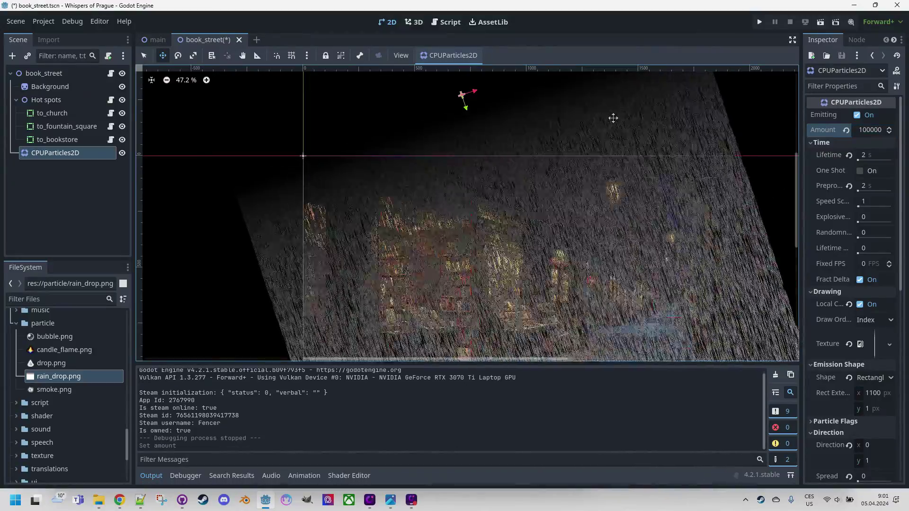
{"action": "left_click", "coordinate": [759, 22]}
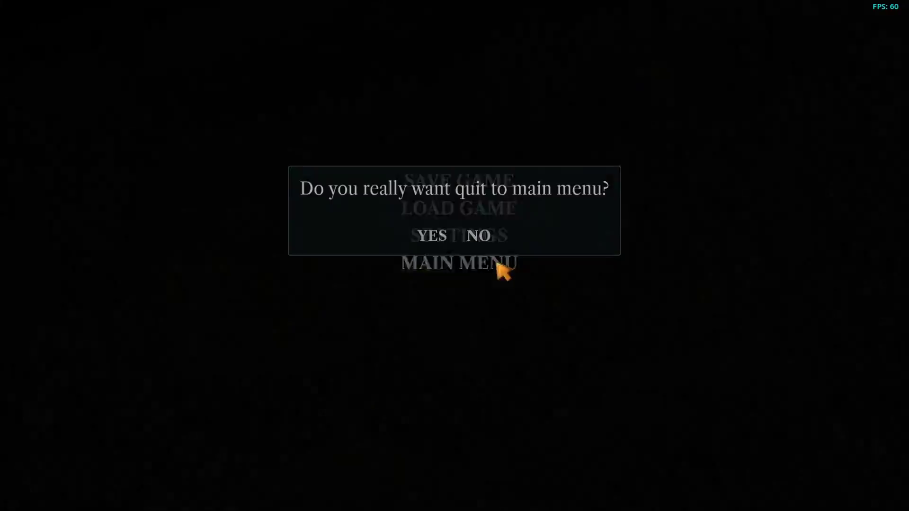
Quit to the main menu, then exit the game back to the editor
{"action": "left_click", "coordinate": [431, 235]}
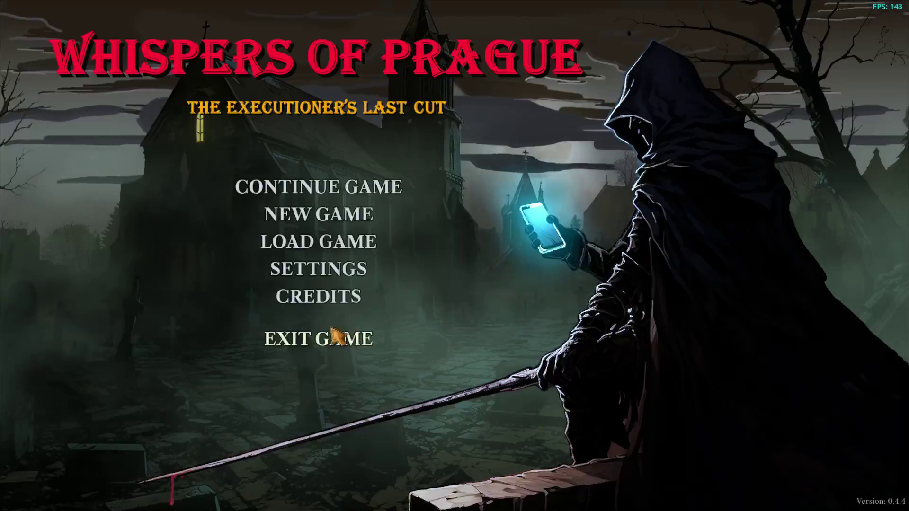
{"action": "left_click", "coordinate": [335, 337]}
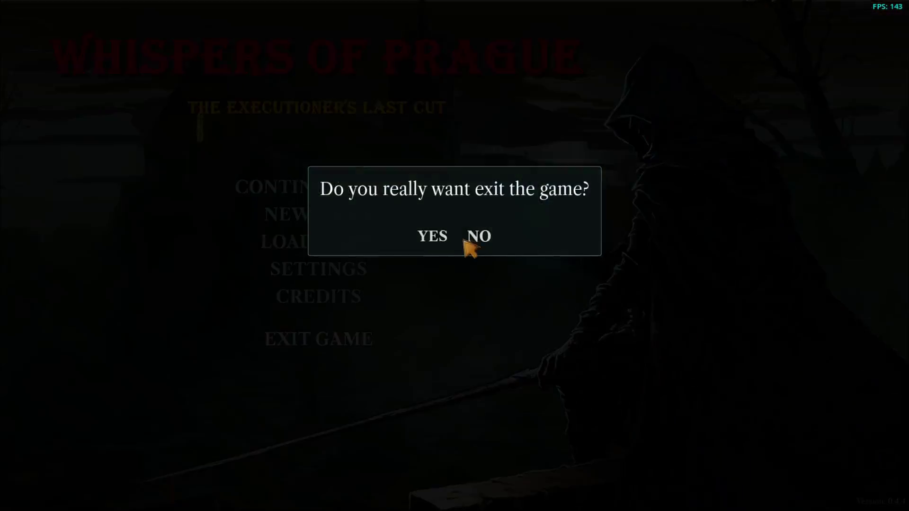
{"action": "left_click", "coordinate": [433, 236]}
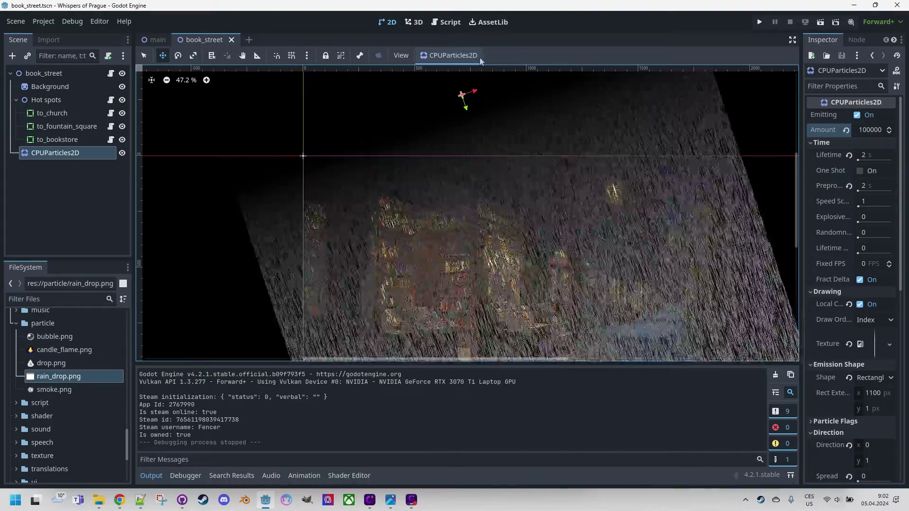
Convert the rain's CPUParticles2D node to GPUParticles2D and reselect it
{"action": "left_click", "coordinate": [149, 477]}
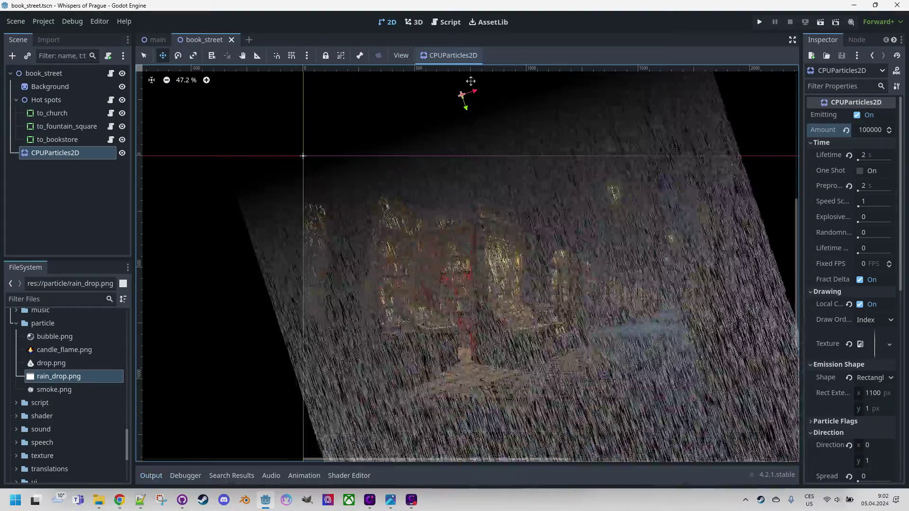
{"action": "left_click", "coordinate": [451, 56]}
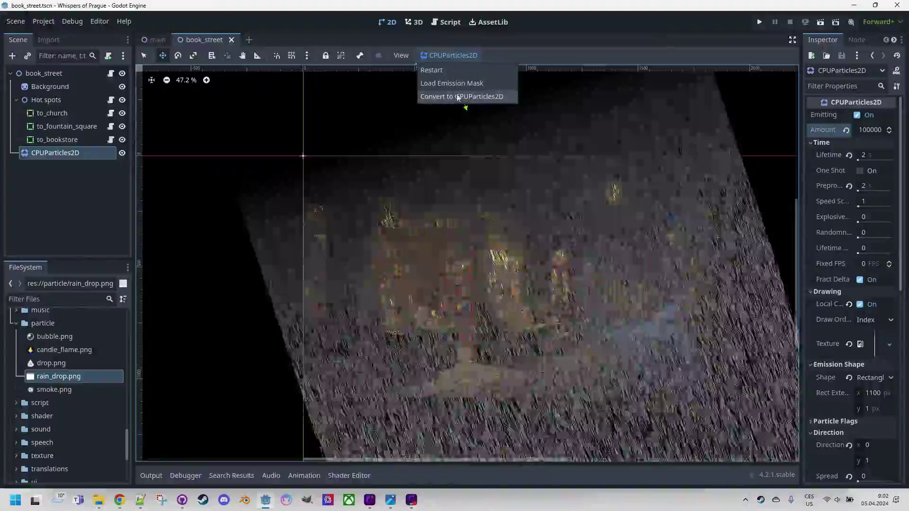
{"action": "left_click", "coordinate": [456, 96]}
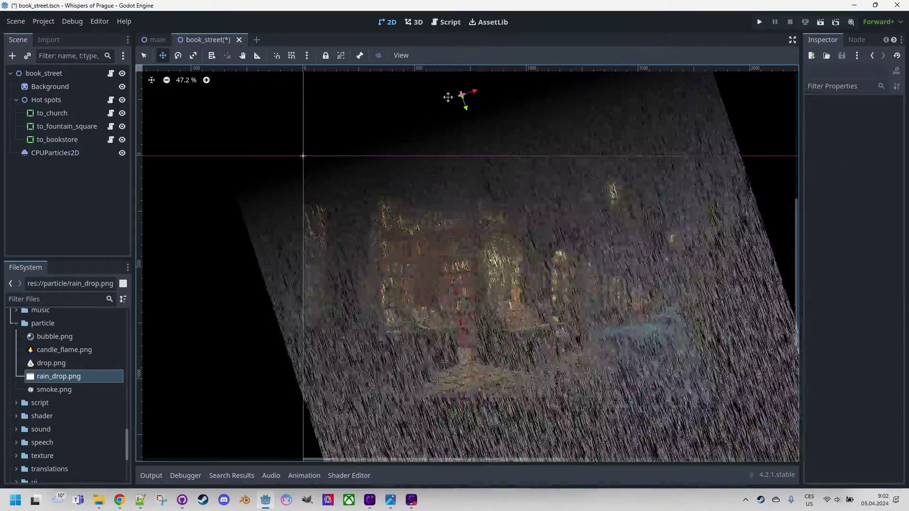
{"action": "left_click", "coordinate": [28, 153]}
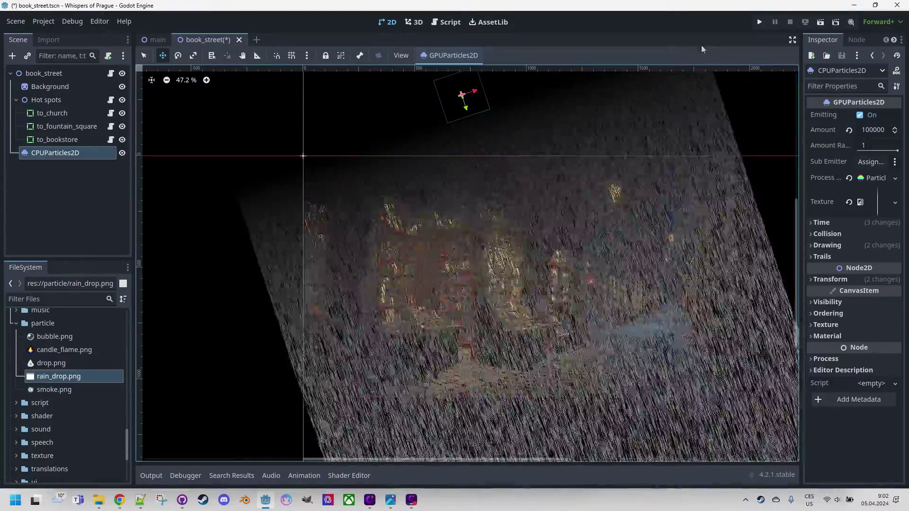
Test-run the GPU rain, then quit to the main menu and exit the game
{"action": "left_click", "coordinate": [760, 21]}
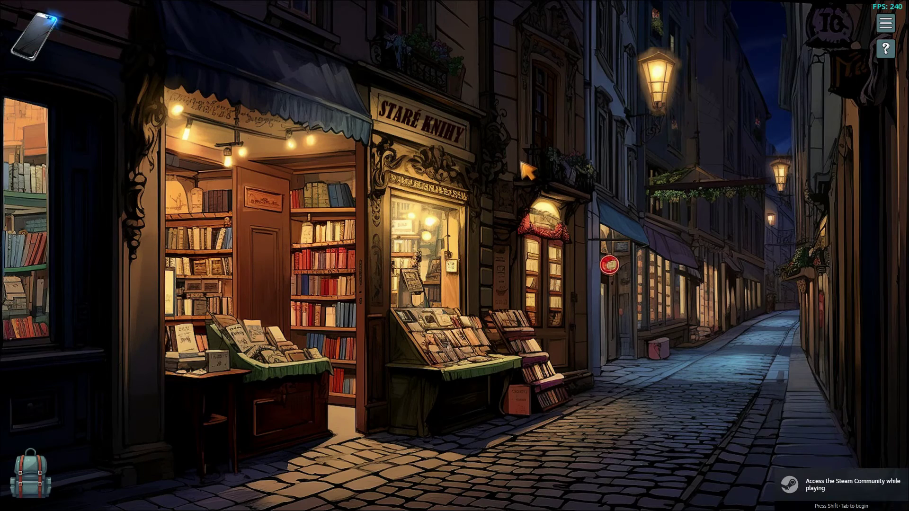
{"action": "key", "text": "Escape"}
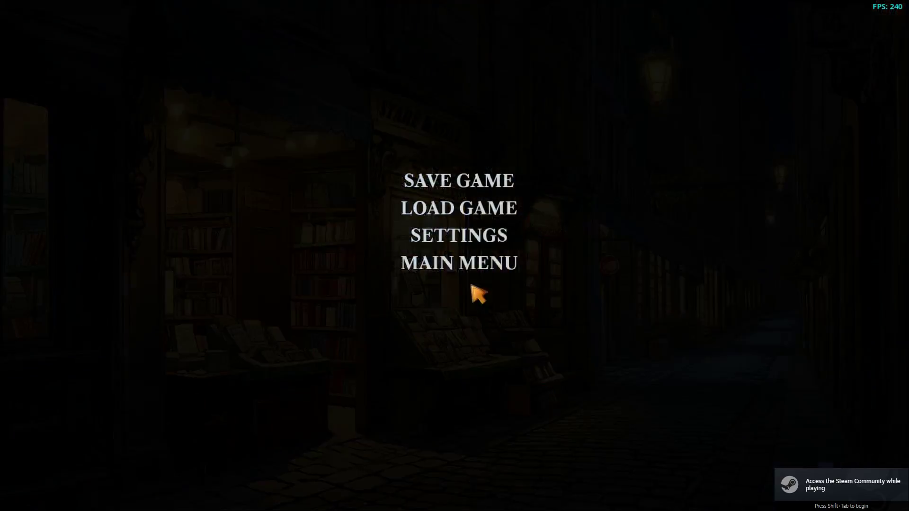
{"action": "left_click", "coordinate": [462, 318]}
{"action": "left_click", "coordinate": [432, 239]}
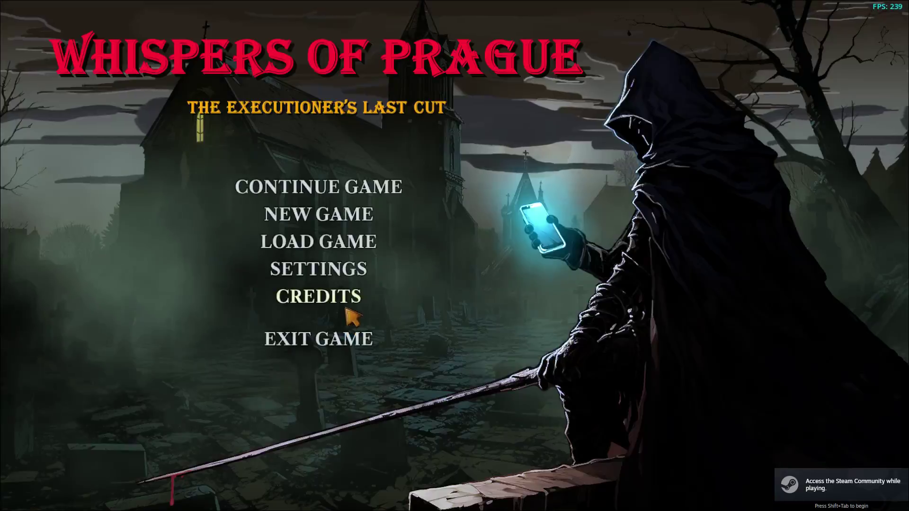
{"action": "left_click", "coordinate": [350, 339]}
{"action": "left_click", "coordinate": [436, 240]}
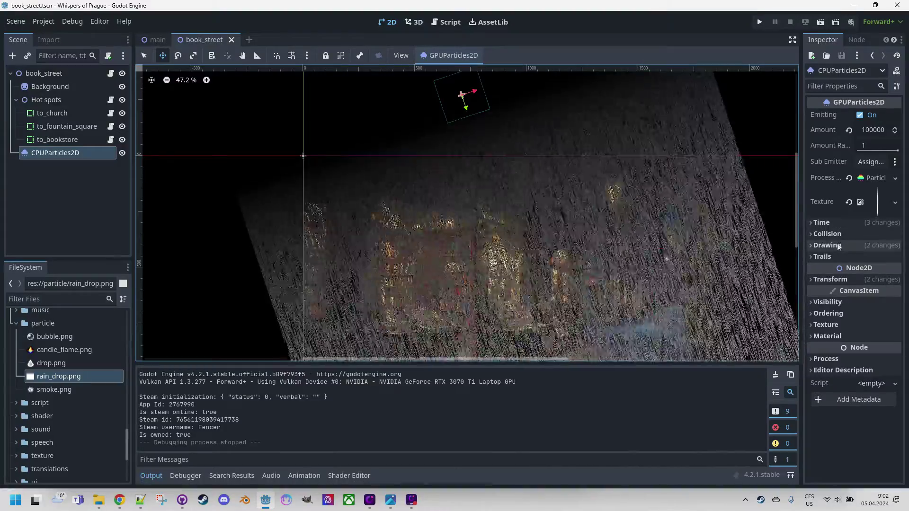
Set the Drawing Visibility Rect x to -1000, width to 2000 and height to 2000
{"action": "left_click", "coordinate": [811, 245]}
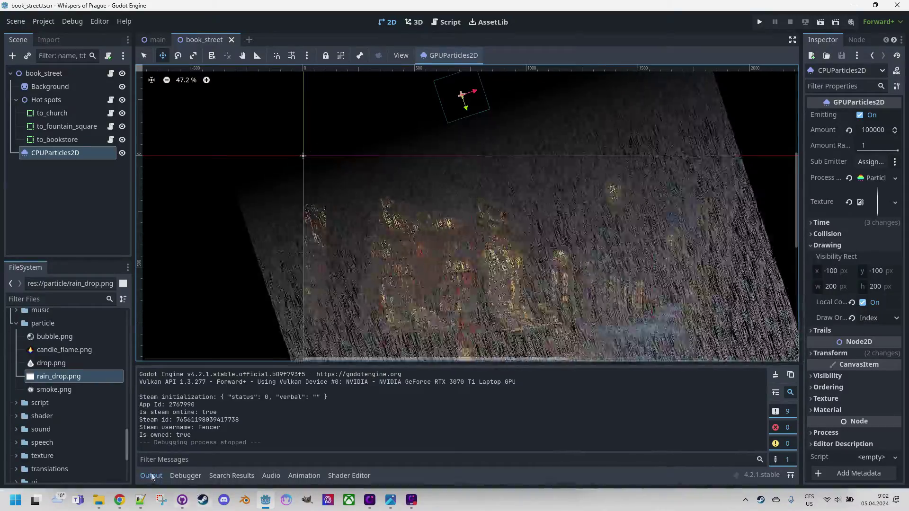
{"action": "key", "text": "alt+o"}
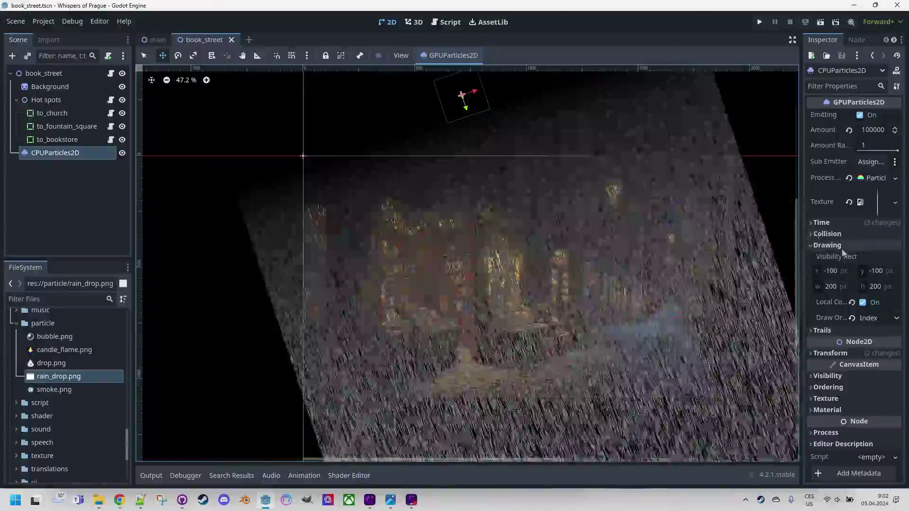
{"action": "left_click", "coordinate": [833, 271]}
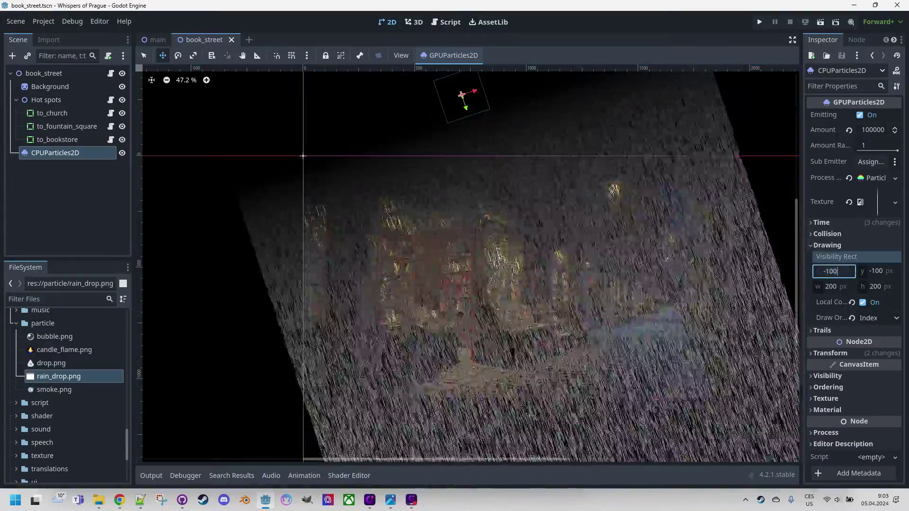
{"action": "type", "text": "0"}
{"action": "key", "text": "Return"}
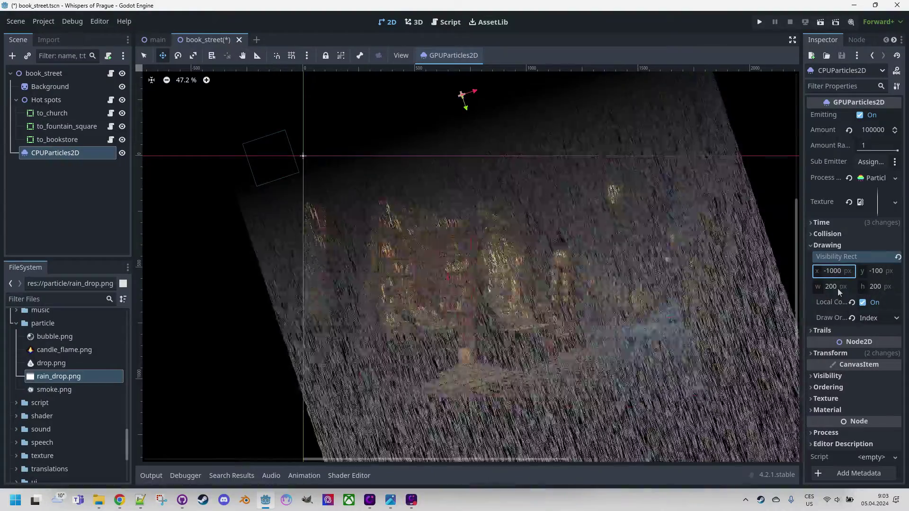
{"action": "left_click", "coordinate": [834, 287]}
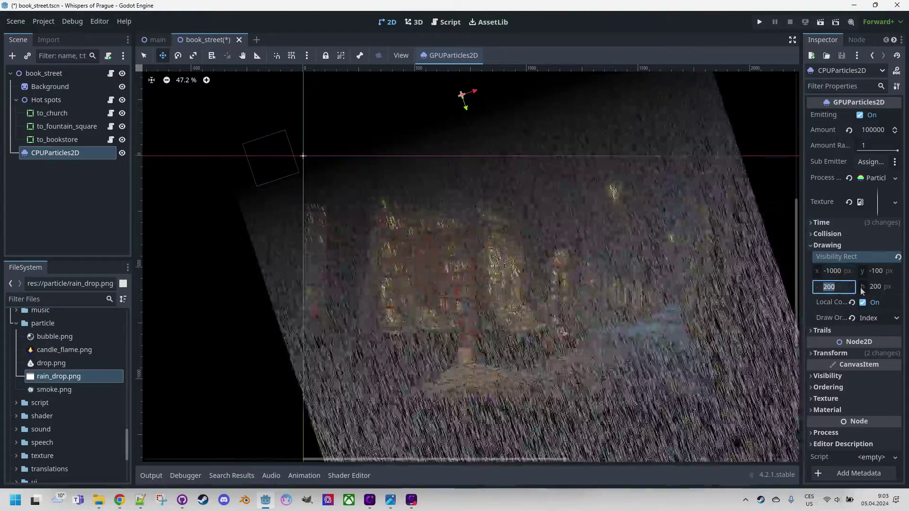
{"action": "type", "text": "2000"}
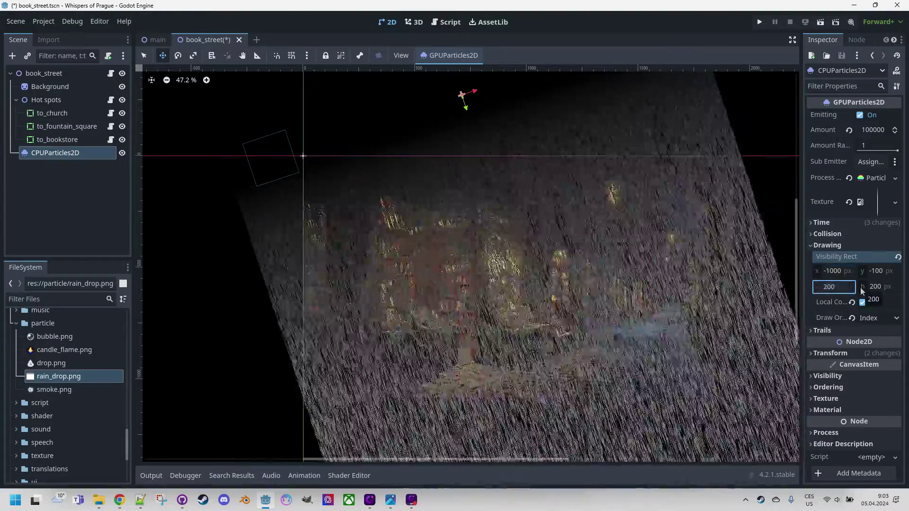
{"action": "key", "text": "Return"}
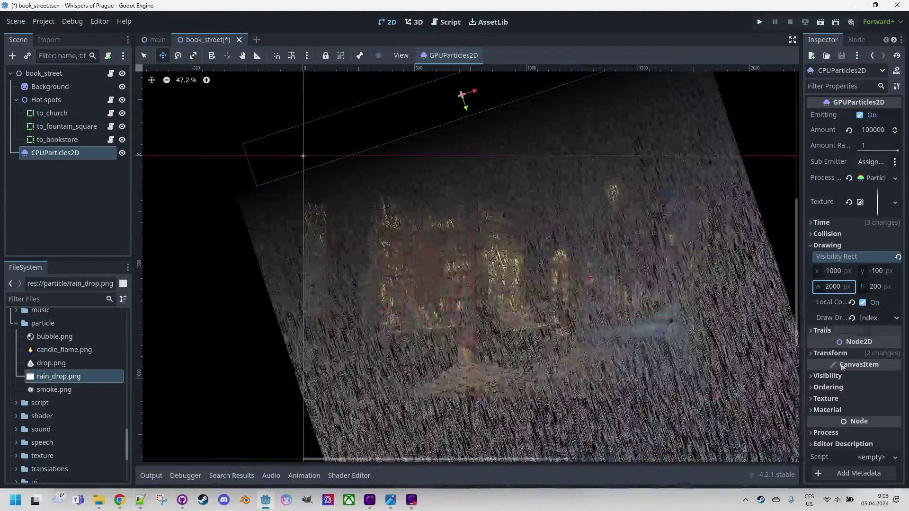
{"action": "left_click", "coordinate": [875, 287]}
{"action": "type", "text": "2000"}
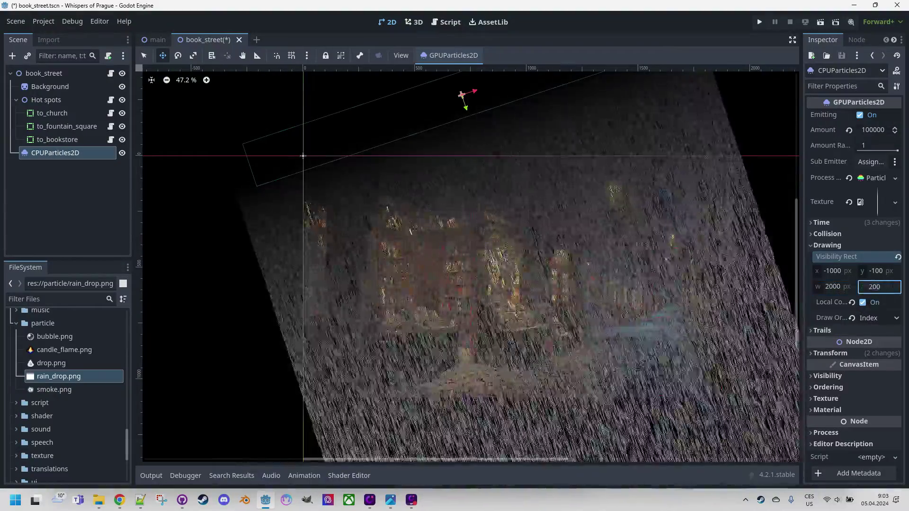
{"action": "key", "text": "Return"}
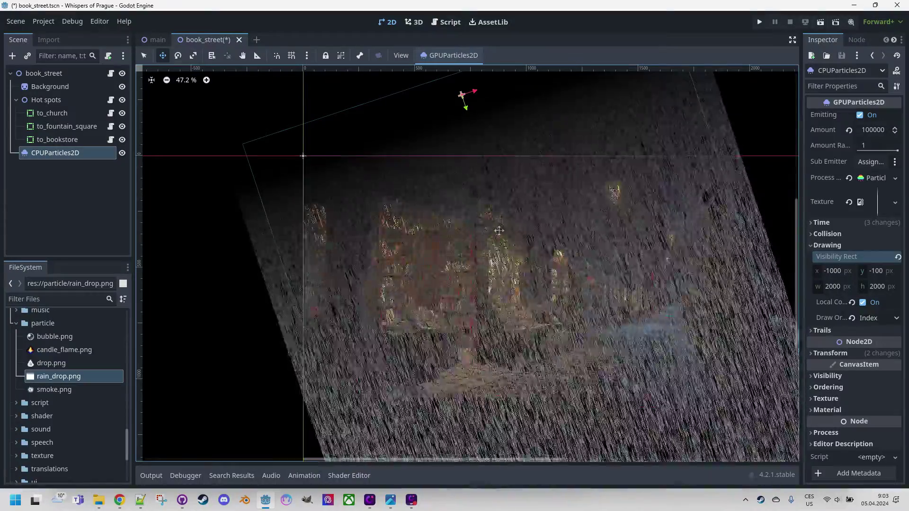
Save and test-run the book_street scene to check the wider rain, then exit the game
{"action": "left_click", "coordinate": [759, 22]}
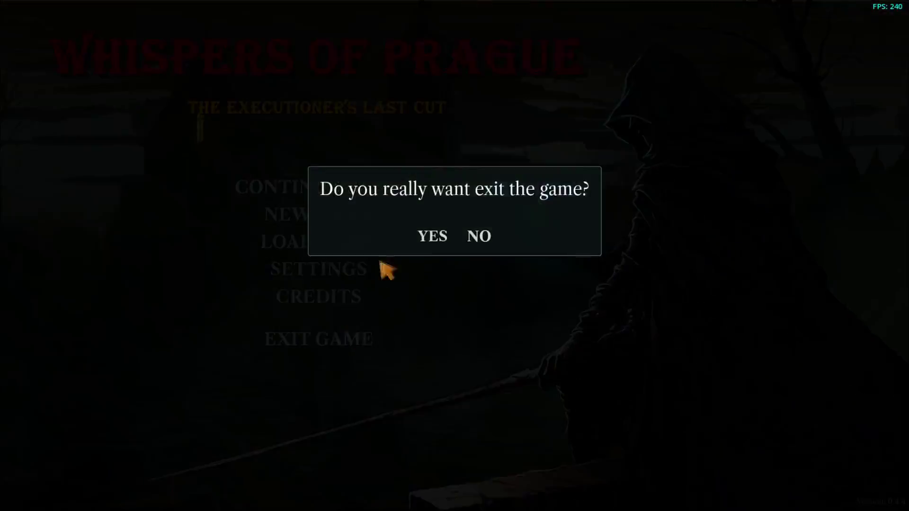
{"action": "left_click", "coordinate": [424, 234]}
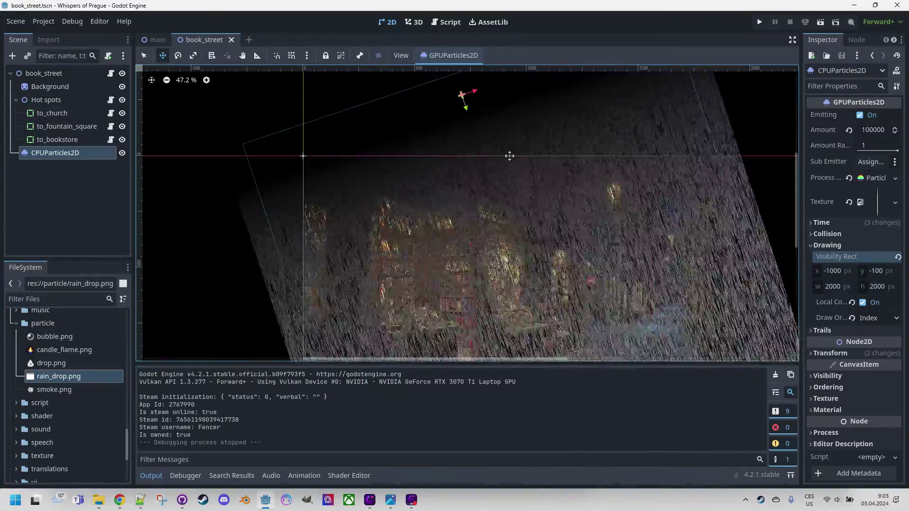
Set the rain emitter's Amount to 1000000 particles
{"action": "left_click", "coordinate": [889, 133]}
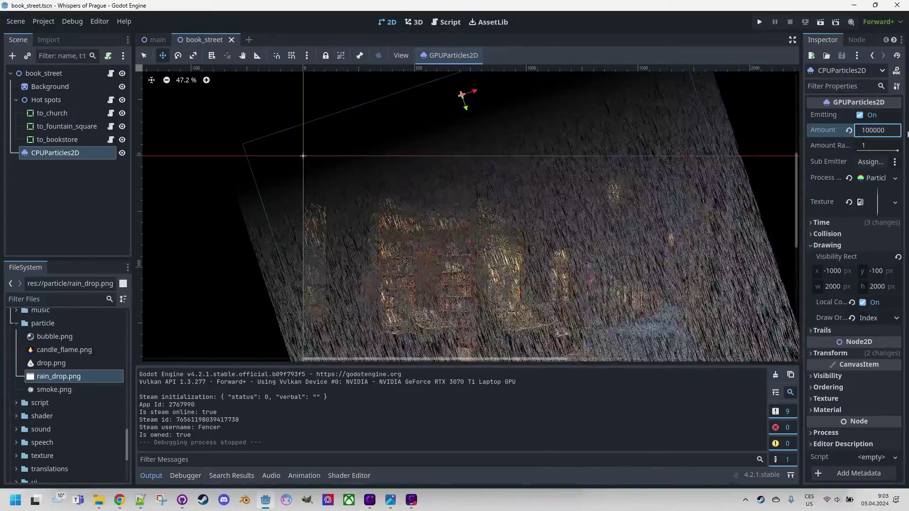
{"action": "type", "text": "1000000"}
{"action": "key", "text": "Return"}
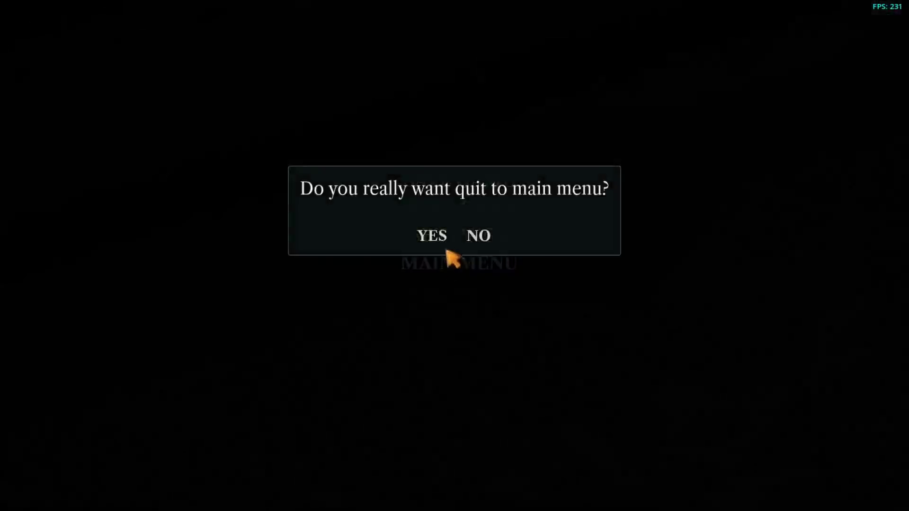
Quit the Whispers of Prague test run to the main menu and exit the game
{"action": "left_click", "coordinate": [445, 248]}
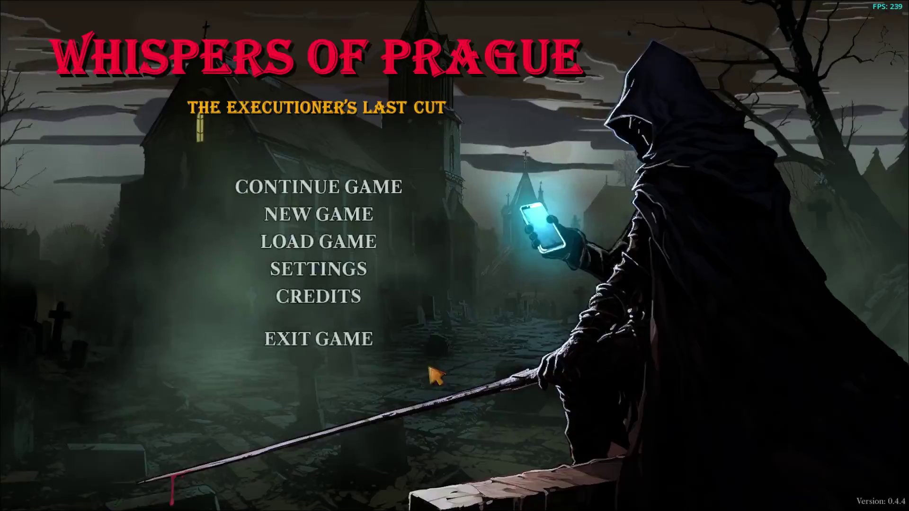
{"action": "left_click", "coordinate": [344, 337]}
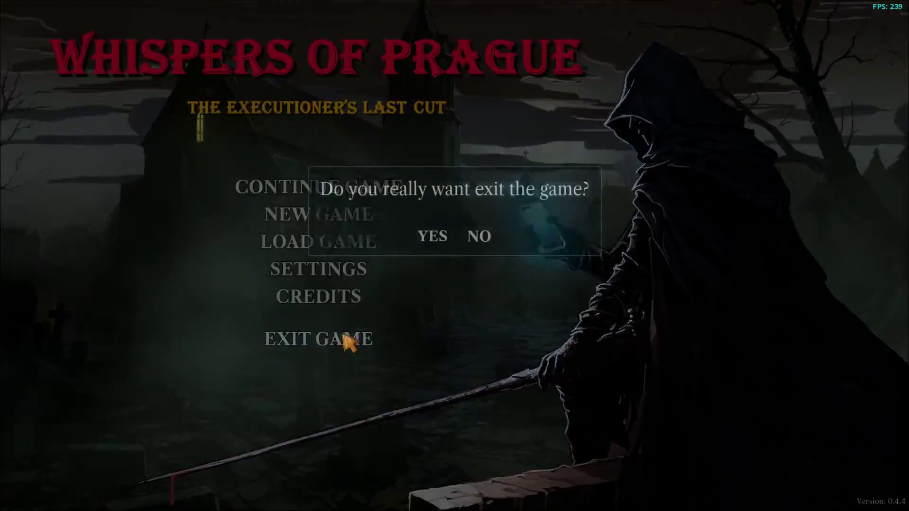
{"action": "left_click", "coordinate": [430, 236]}
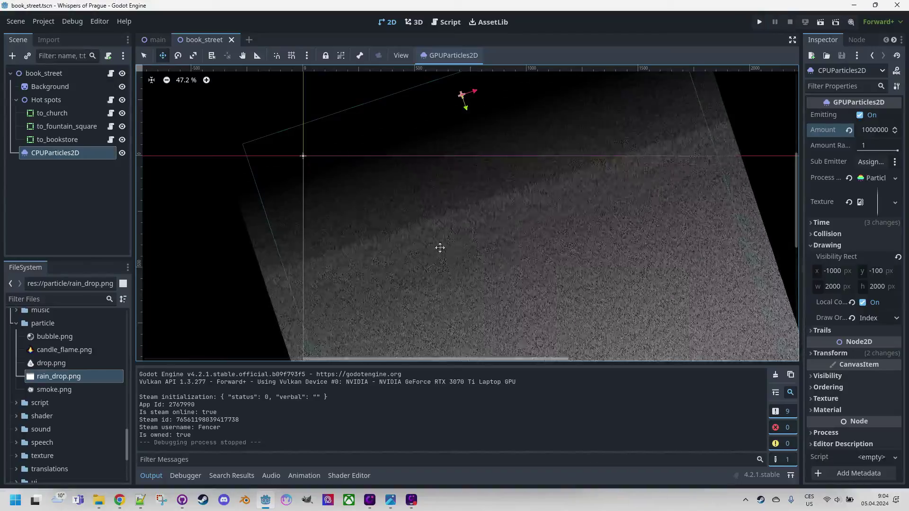